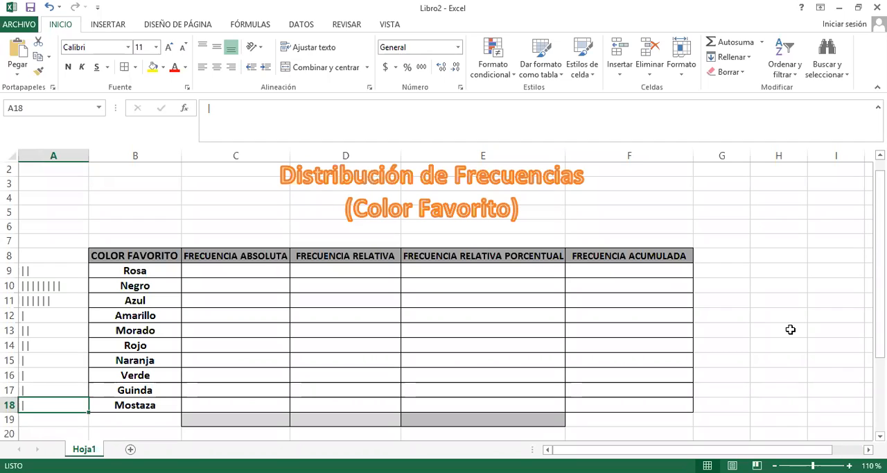
Examine the tally marks in column A and the empty frequency columns of the colour table
{"action": "left_click", "coordinate": [46, 268]}
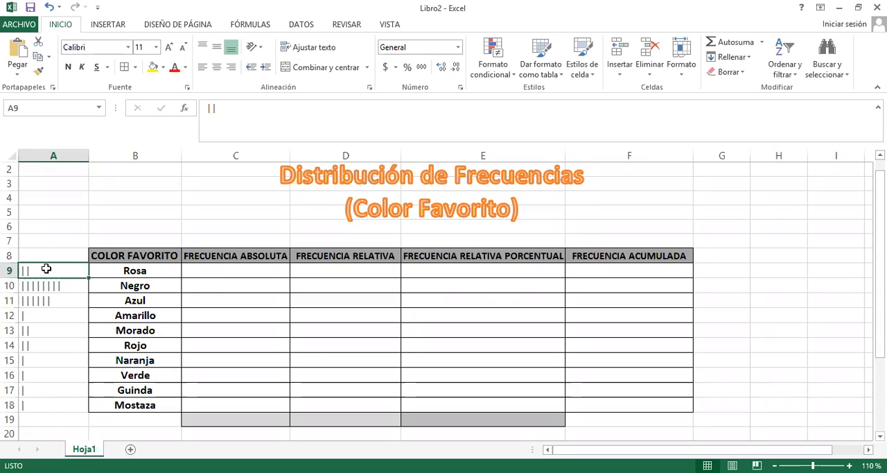
{"action": "key", "text": "Right"}
{"action": "key", "text": "Left"}
{"action": "key", "text": "Down"}
{"action": "key", "text": "Down"}
{"action": "key", "text": "Down"}
{"action": "key", "text": "Down"}
{"action": "key", "text": "Down"}
{"action": "key", "text": "Down"}
{"action": "key", "text": "Down"}
{"action": "key", "text": "Down"}
{"action": "key", "text": "Down"}
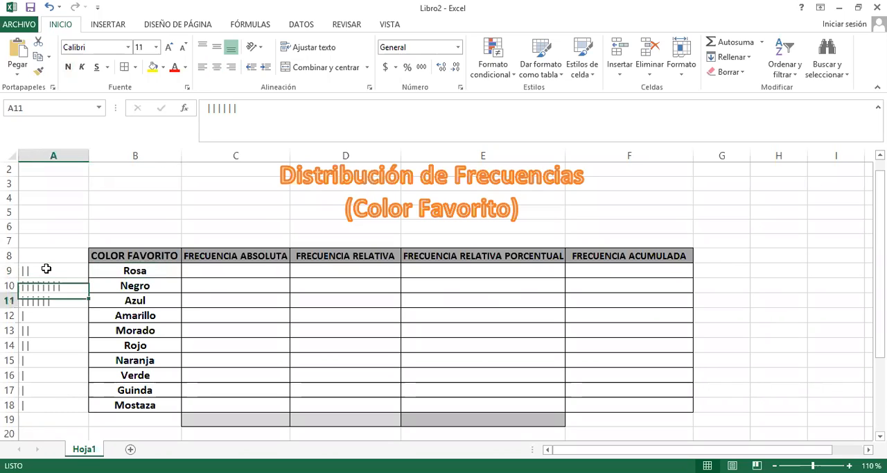
{"action": "key", "text": "Right"}
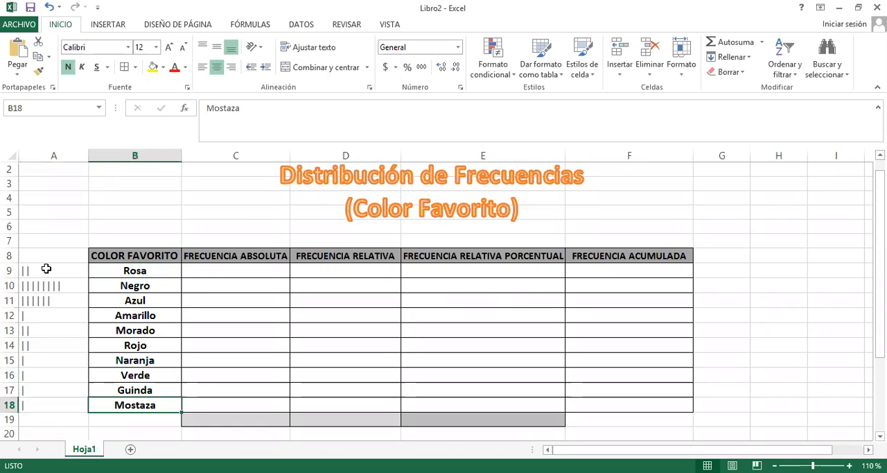
{"action": "key", "text": "Right"}
{"action": "key", "text": "Up"}
{"action": "key", "text": "Up"}
{"action": "key", "text": "Up"}
{"action": "key", "text": "Up"}
{"action": "key", "text": "Up"}
{"action": "key", "text": "Up"}
{"action": "key", "text": "Up"}
{"action": "key", "text": "Up"}
{"action": "key", "text": "Up"}
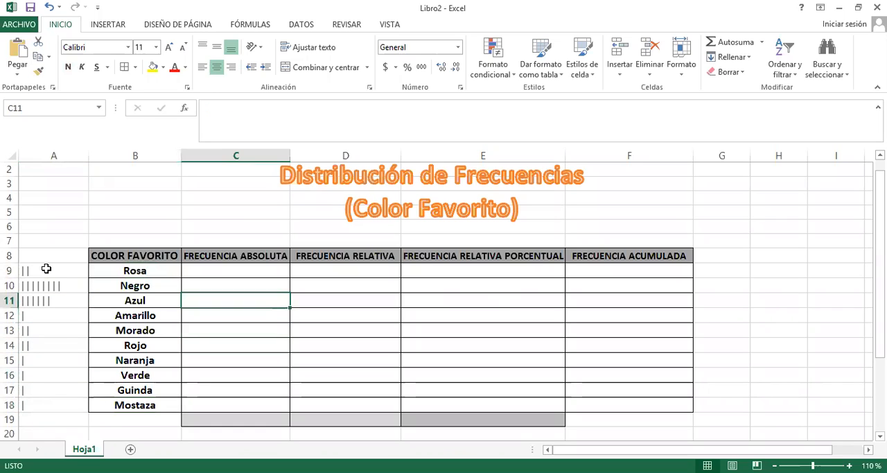
{"action": "key", "text": "Right"}
{"action": "key", "text": "Right"}
{"action": "key", "text": "Right"}
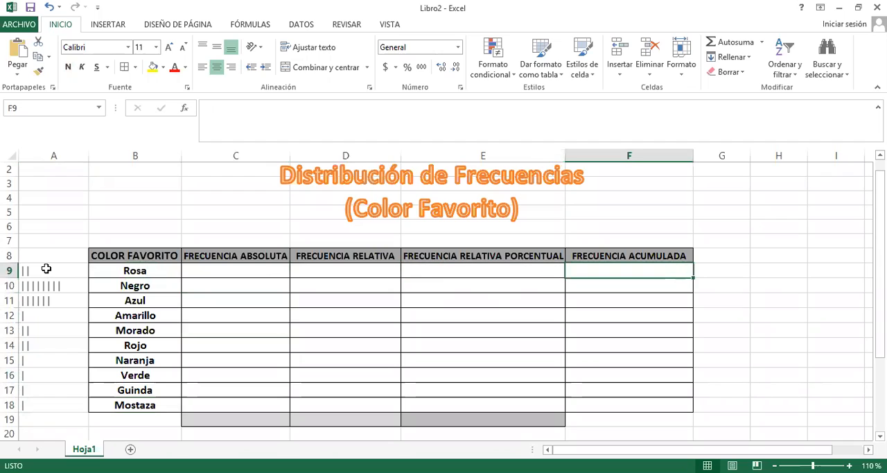
{"action": "key", "text": "Down"}
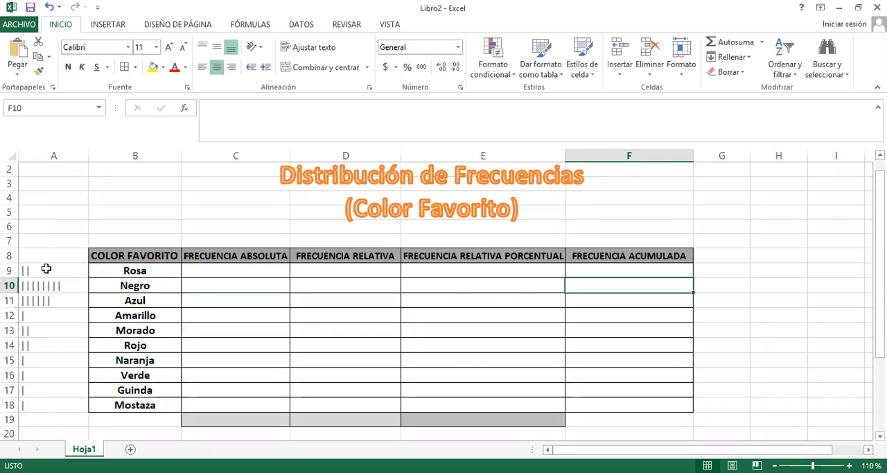
Examine the COLOR FAVORITO list from Rosa to Mostaza and the headers of the neighbouring frequency columns
{"action": "left_click", "coordinate": [137, 255]}
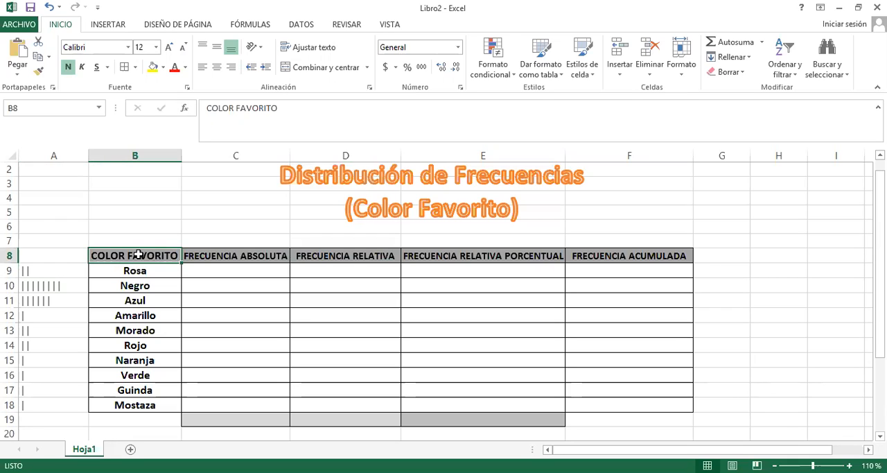
{"action": "left_click", "coordinate": [142, 272]}
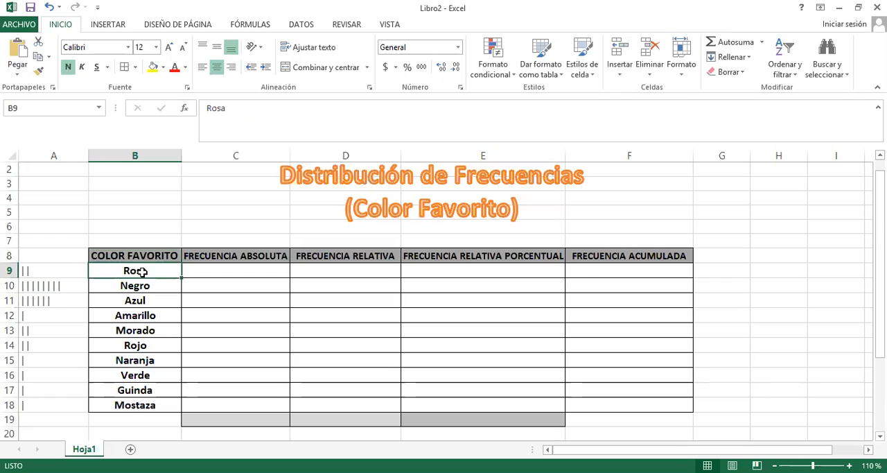
{"action": "key", "text": "Return"}
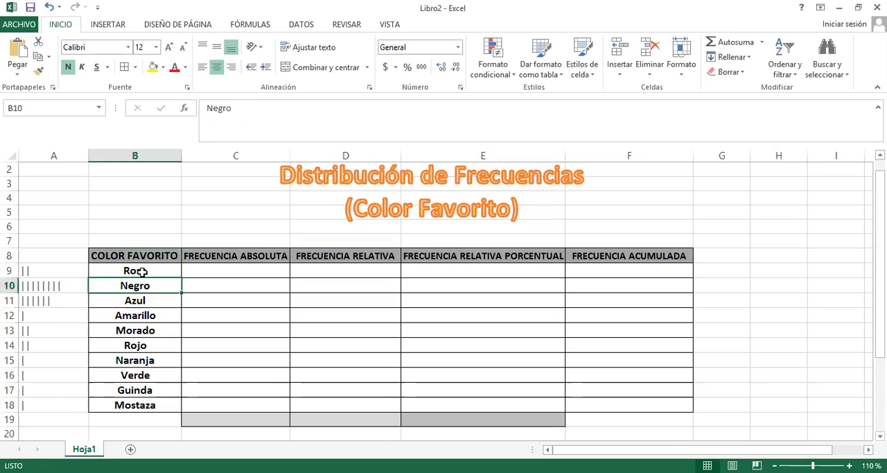
{"action": "key", "text": "Return"}
{"action": "key", "text": "Return"}
{"action": "key", "text": "Return"}
{"action": "key", "text": "Return"}
{"action": "key", "text": "Return"}
{"action": "key", "text": "Return"}
{"action": "key", "text": "Return"}
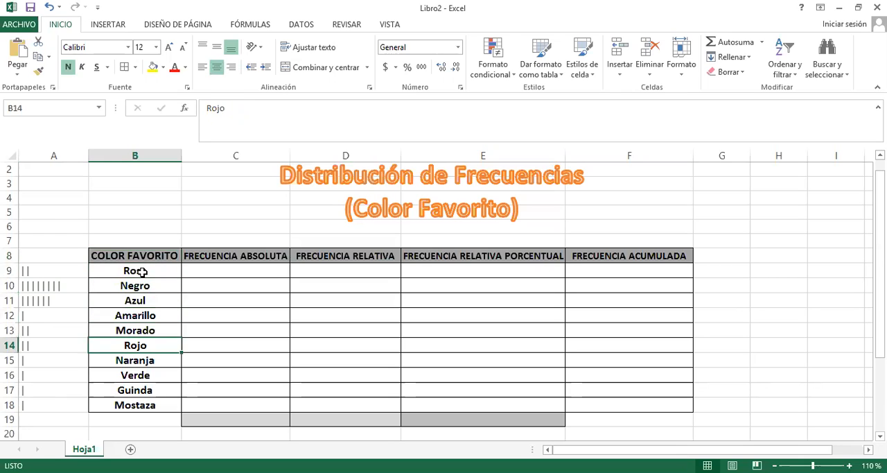
{"action": "key", "text": "Return"}
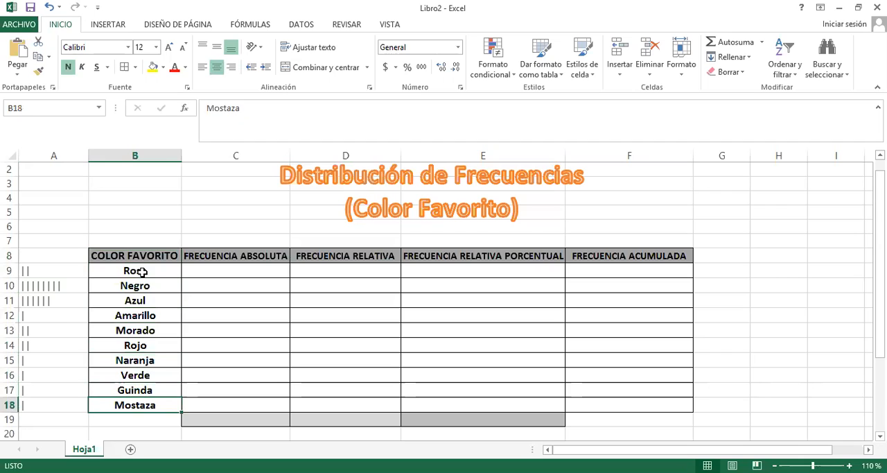
{"action": "key", "text": "Right"}
{"action": "key", "text": "Right"}
{"action": "key", "text": "Up"}
{"action": "key", "text": "Up"}
{"action": "key", "text": "Up"}
{"action": "key", "text": "Up"}
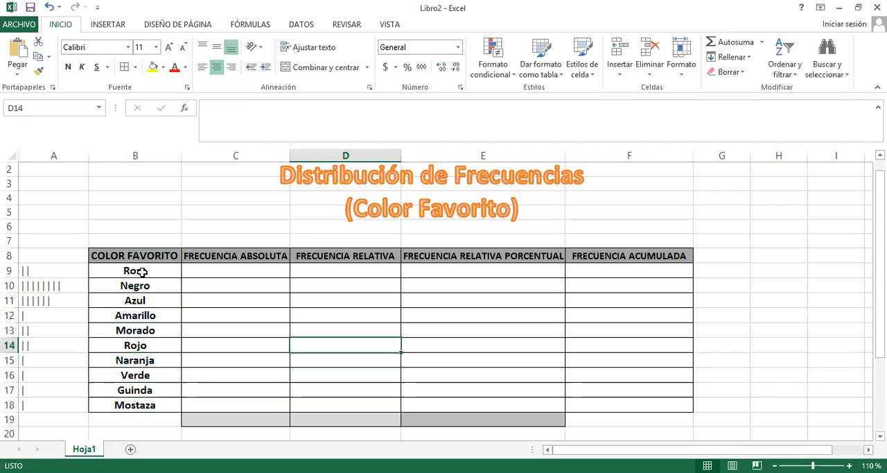
{"action": "key", "text": "Up"}
{"action": "key", "text": "Up"}
{"action": "key", "text": "Up"}
{"action": "key", "text": "Up"}
{"action": "key", "text": "Up"}
{"action": "key", "text": "Up"}
{"action": "key", "text": "Up"}
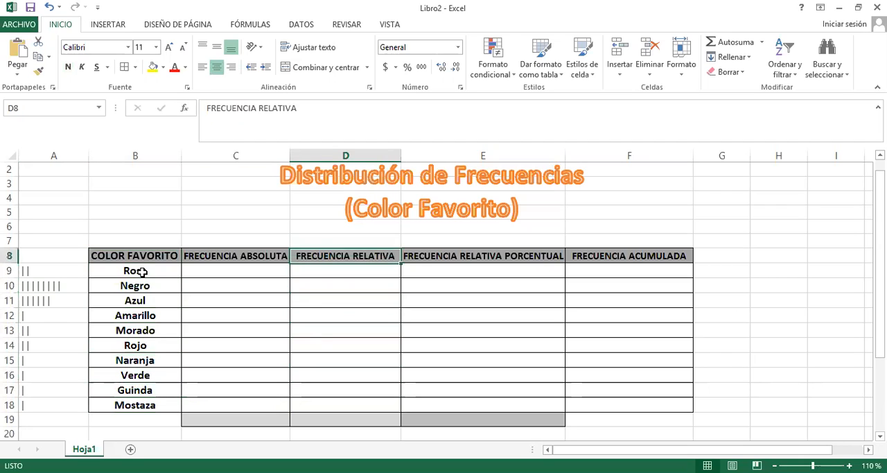
{"action": "key", "text": "Left"}
{"action": "key", "text": "Left"}
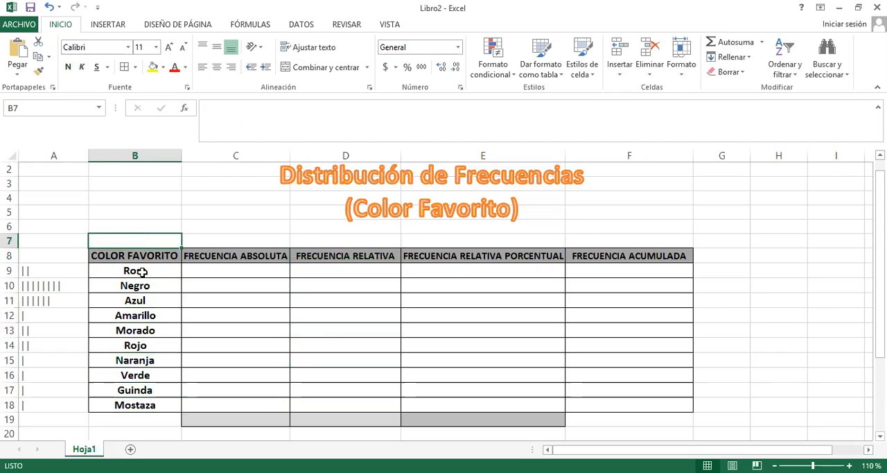
Enter the absolute frequencies from the tally marks: 2 for Rosa in C9 and 8 for Negro in C10
{"action": "left_click", "coordinate": [233, 272]}
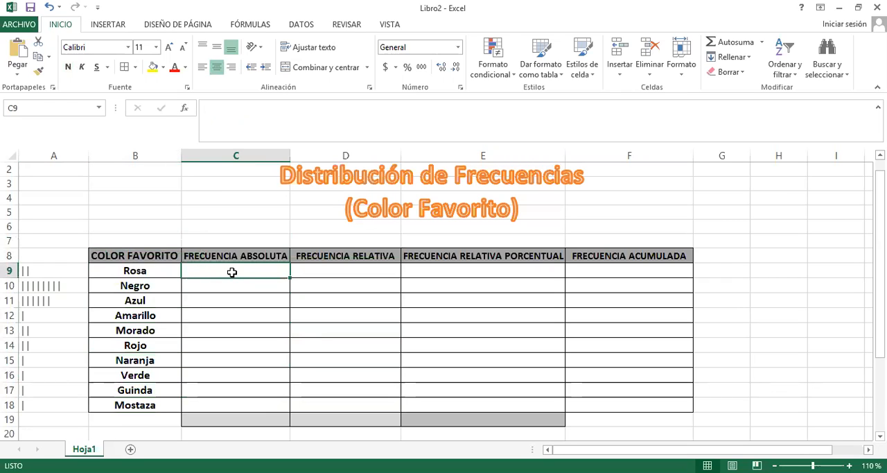
{"action": "left_click", "coordinate": [129, 271]}
{"action": "left_click", "coordinate": [48, 273]}
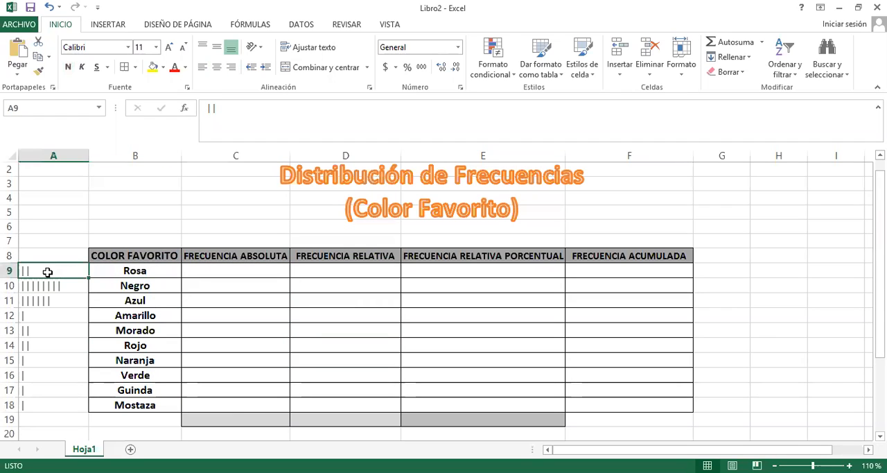
{"action": "left_click", "coordinate": [229, 271]}
{"action": "type", "text": "2"}
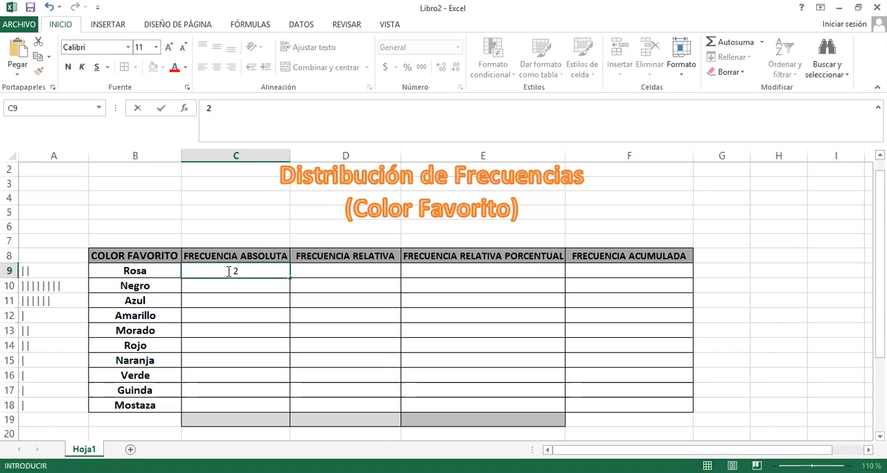
{"action": "key", "text": "Return"}
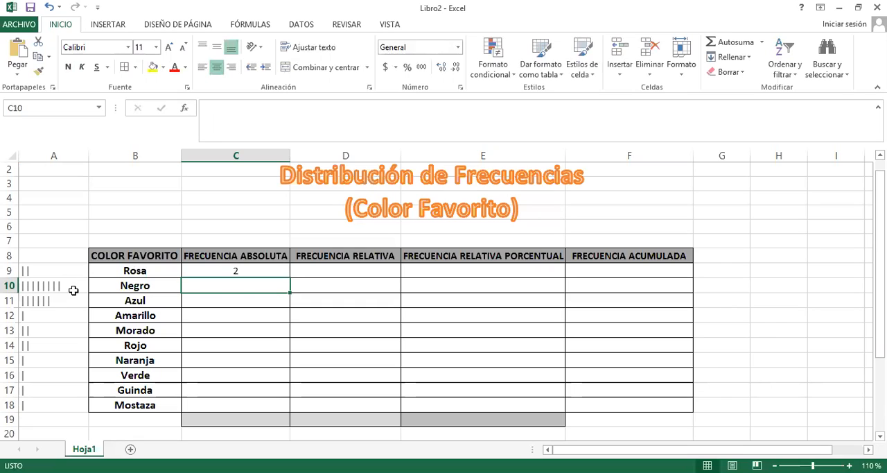
{"action": "type", "text": "8"}
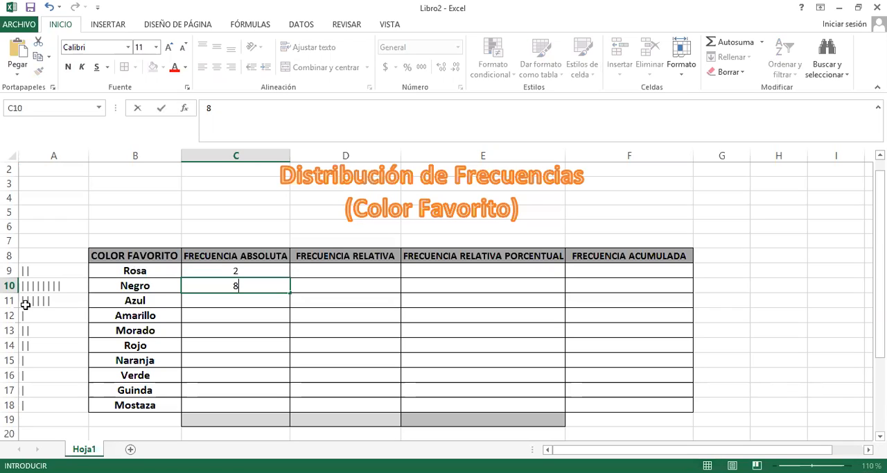
{"action": "key", "text": "Return"}
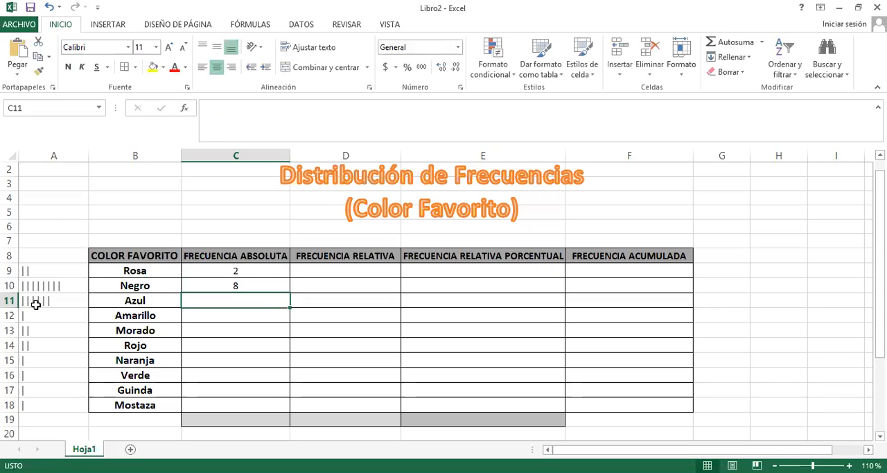
Enter the absolute frequencies 6 for Azul, 1 for Amarillo, 2 for Morado and 2 for Rojo in C11:C14
{"action": "type", "text": "6"}
{"action": "key", "text": "Return"}
{"action": "type", "text": "1"}
{"action": "key", "text": "Return"}
{"action": "type", "text": "2"}
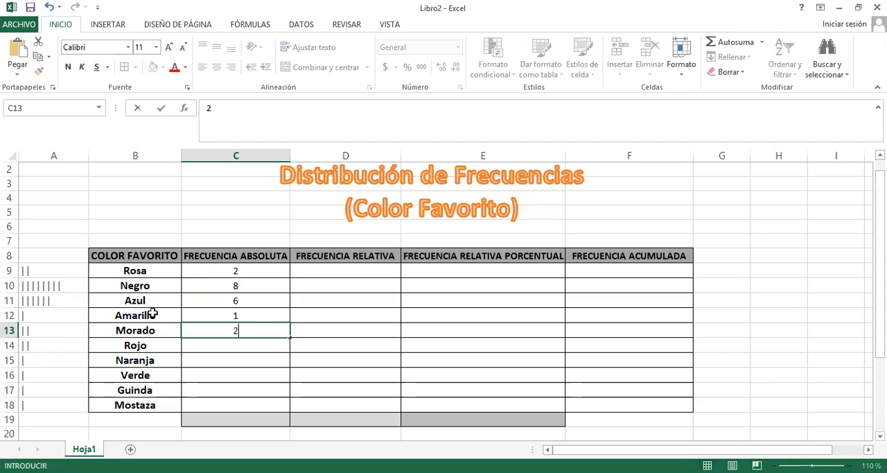
{"action": "key", "text": "Return"}
{"action": "type", "text": "2"}
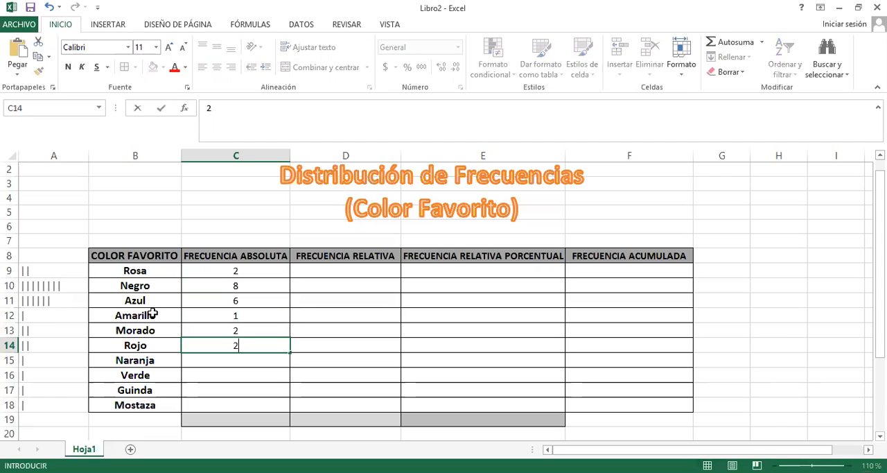
{"action": "key", "text": "Return"}
Enter an absolute frequency of 1 each for Naranja, Verde, Guinda and Mostaza in C15:C18
{"action": "type", "text": "1"}
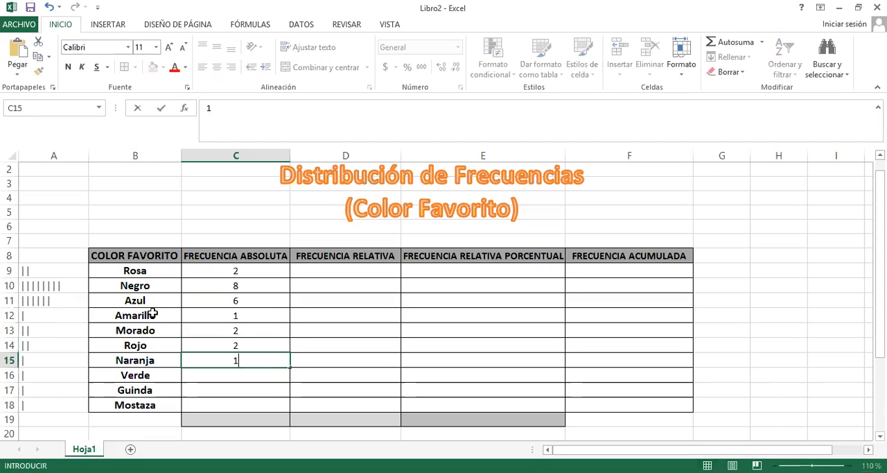
{"action": "key", "text": "Return"}
{"action": "type", "text": "1"}
{"action": "key", "text": "Return"}
{"action": "type", "text": "1"}
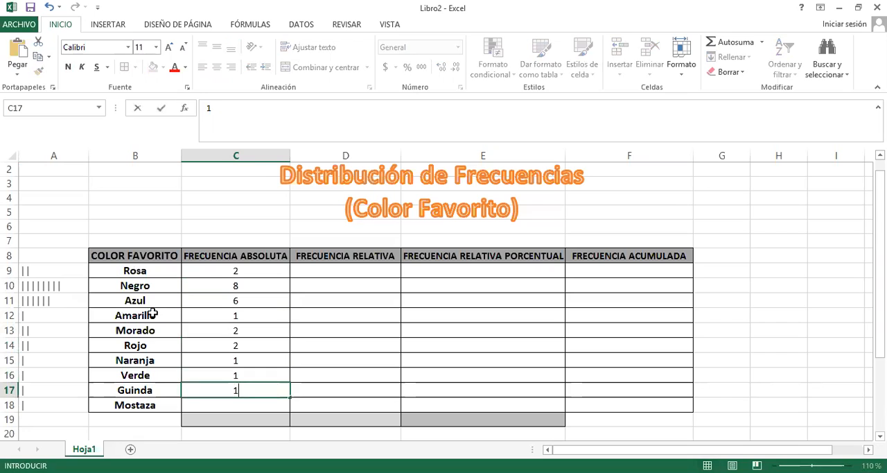
{"action": "key", "text": "Return"}
{"action": "type", "text": "1"}
{"action": "key", "text": "Return"}
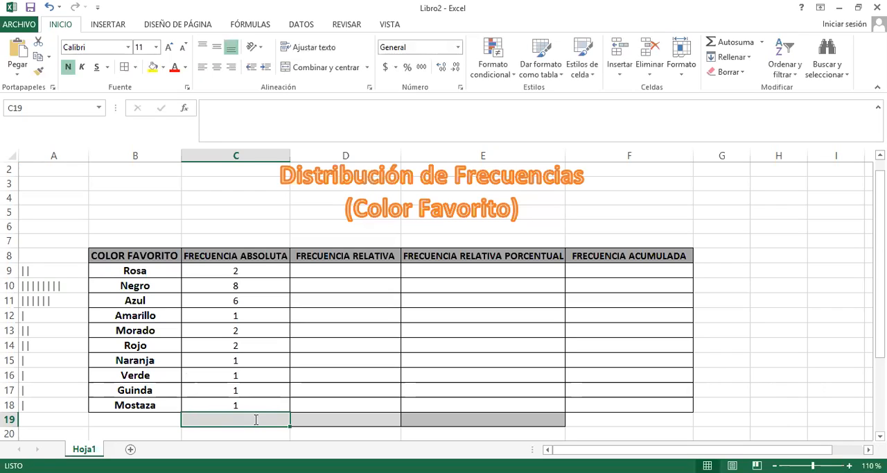
Total the absolute frequencies in C19 with the formula =SUMA(C9:C18)
{"action": "type", "text": "="}
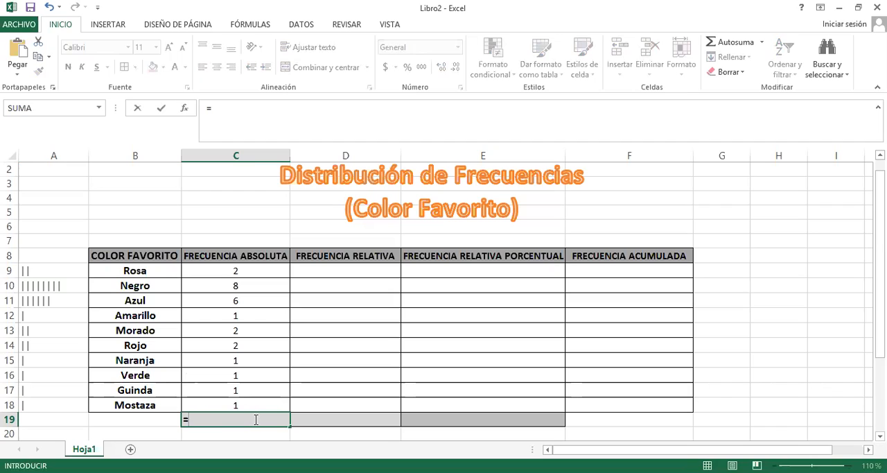
{"action": "type", "text": "suma"}
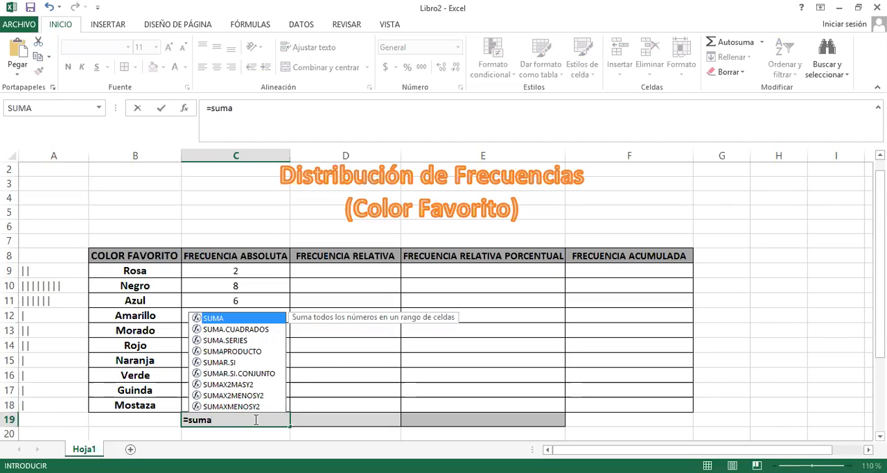
{"action": "double_click", "coordinate": [248, 318]}
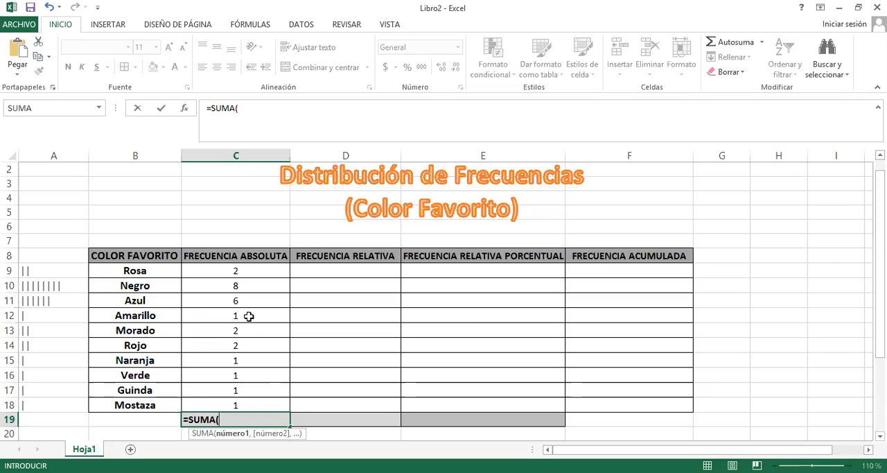
{"action": "left_click", "coordinate": [259, 270]}
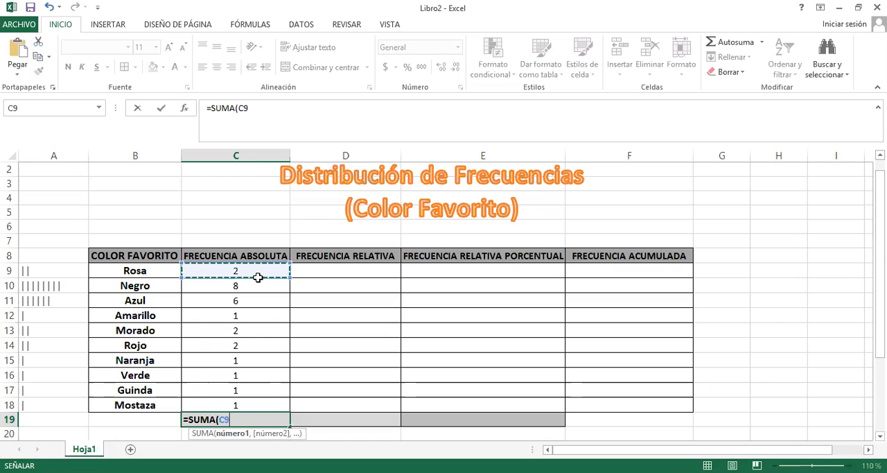
{"action": "left_click_drag", "start_coordinate": [258, 276], "coordinate": [253, 403]}
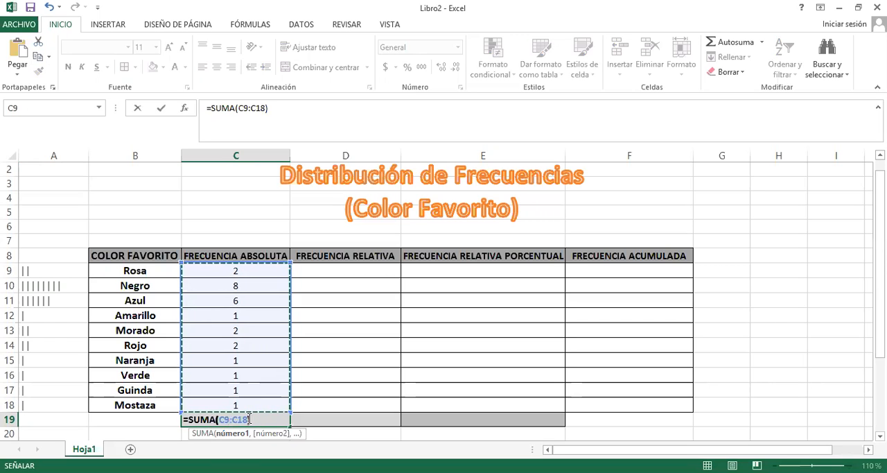
{"action": "type", "text": ")"}
{"action": "key", "text": "Return"}
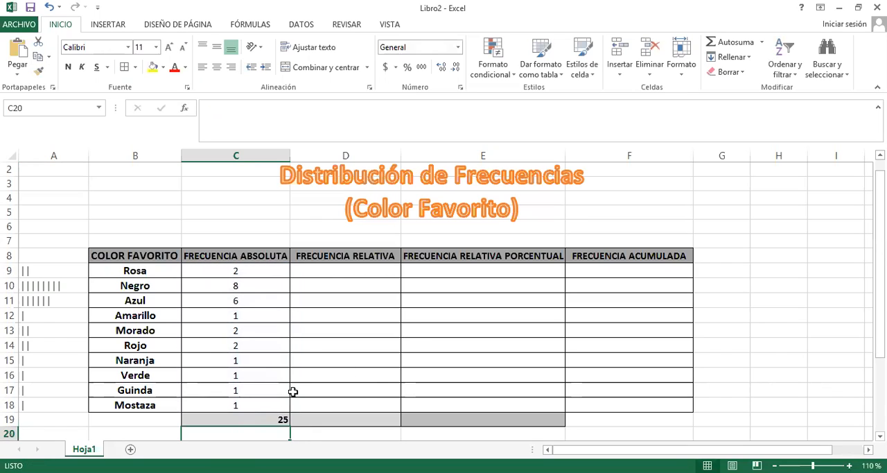
{"action": "left_click", "coordinate": [275, 418]}
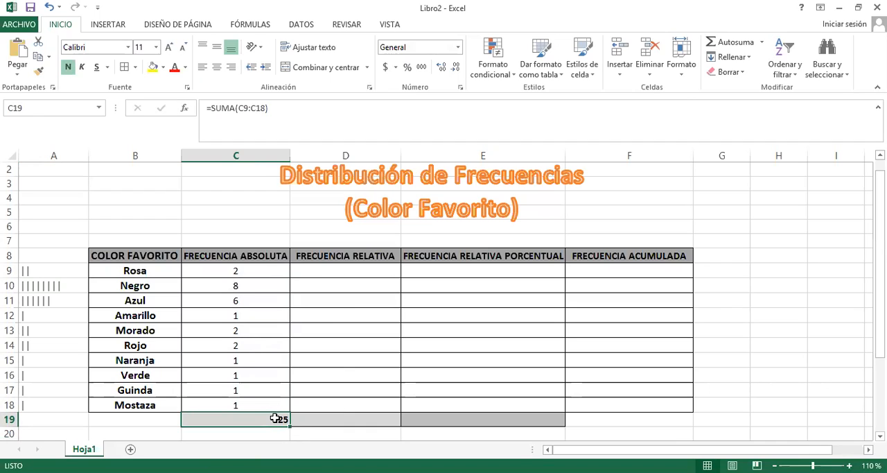
Calculate the relative frequency of Rosa in D9 with the formula =C9/25
{"action": "left_click", "coordinate": [368, 271]}
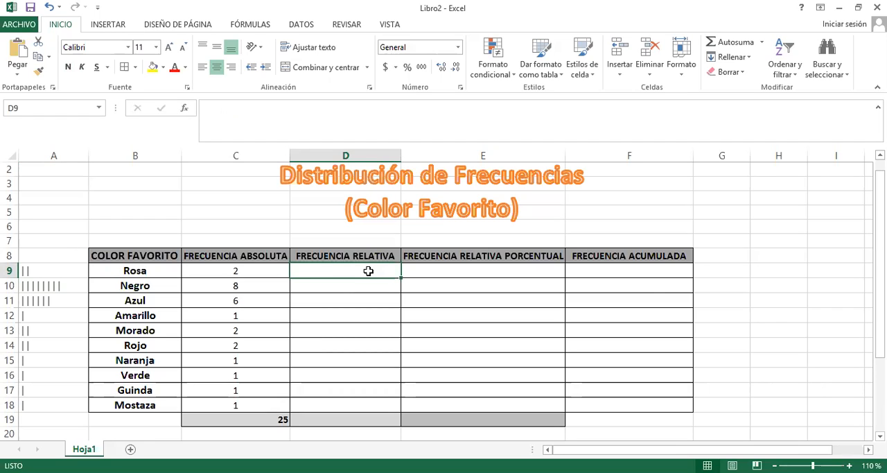
{"action": "type", "text": "="}
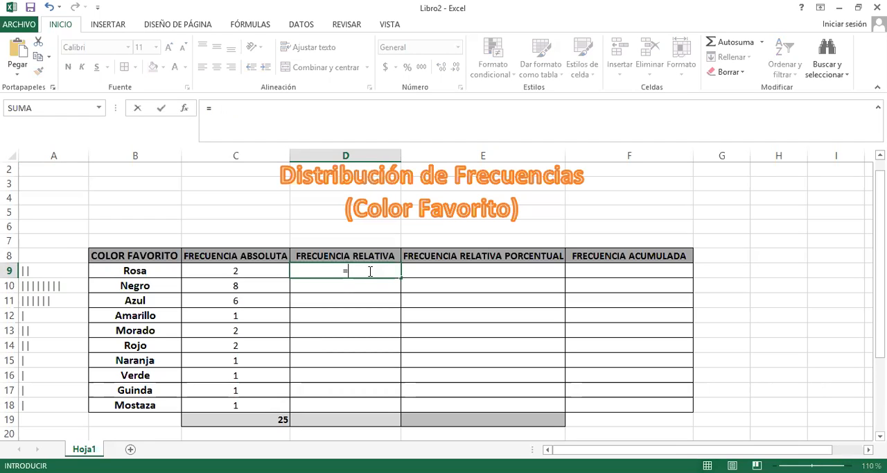
{"action": "left_click", "coordinate": [251, 270]}
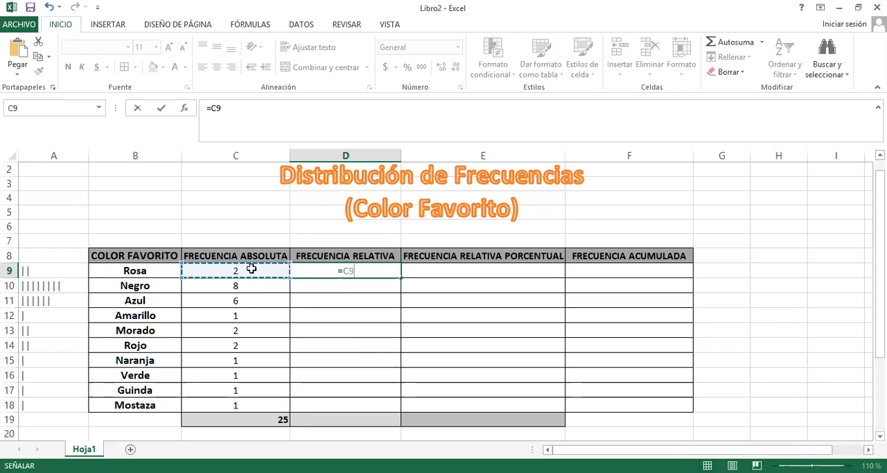
{"action": "type", "text": "/"}
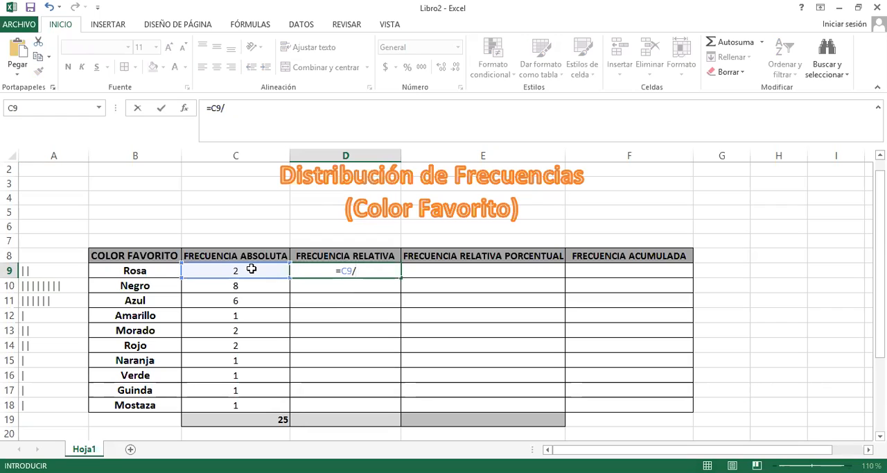
{"action": "left_click", "coordinate": [272, 419]}
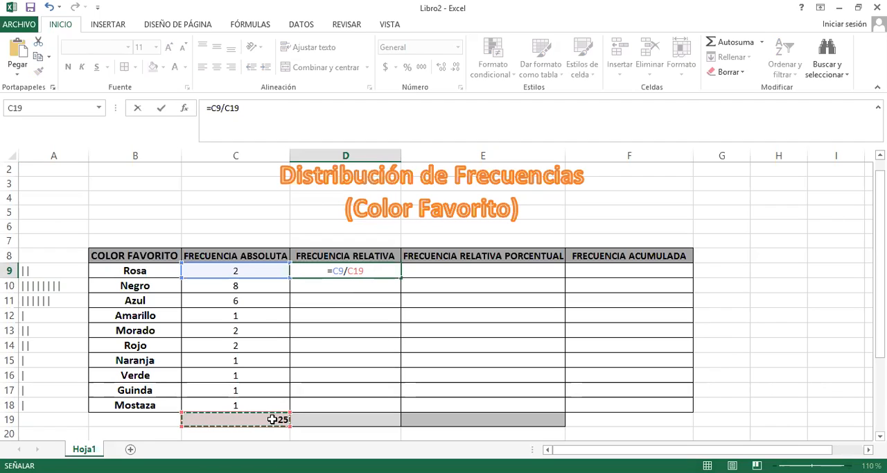
{"action": "key", "text": "BackSpace"}
{"action": "key", "text": "BackSpace"}
{"action": "key", "text": "BackSpace"}
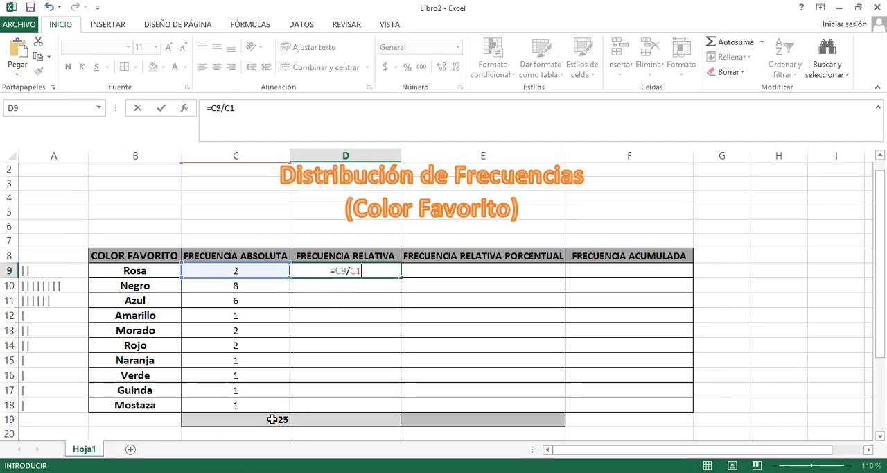
{"action": "type", "text": "2"}
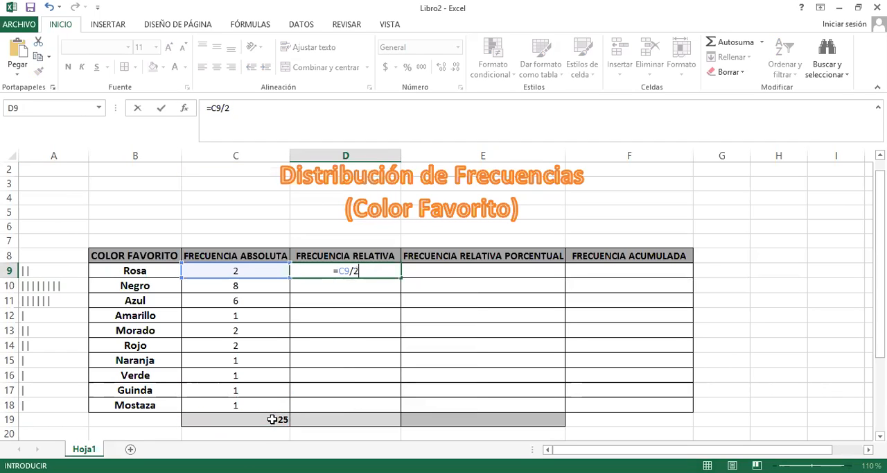
{"action": "type", "text": "5"}
{"action": "key", "text": "Return"}
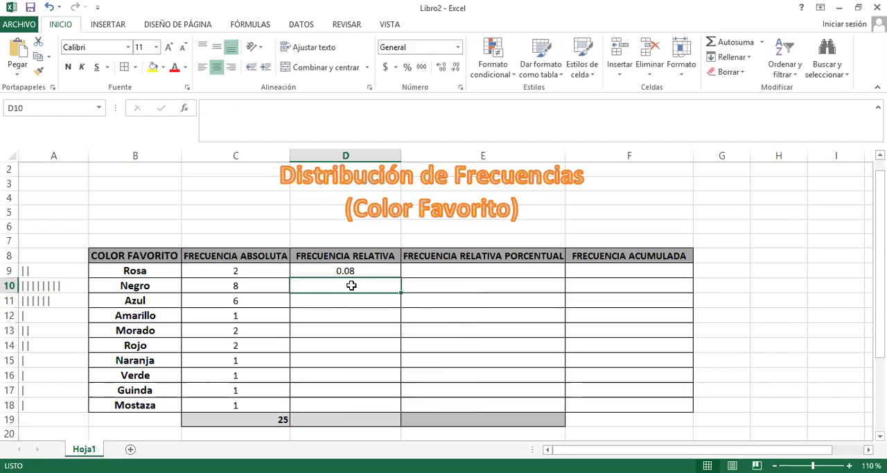
Copy the relative frequency formula from D9 down the column through D19
{"action": "left_click", "coordinate": [377, 268]}
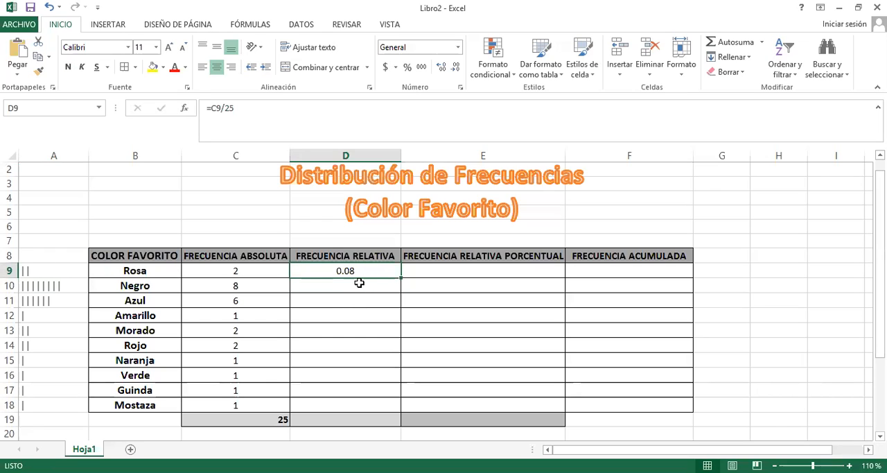
{"action": "left_click", "coordinate": [359, 283]}
{"action": "key", "text": "Down"}
{"action": "key", "text": "Down"}
{"action": "key", "text": "Down"}
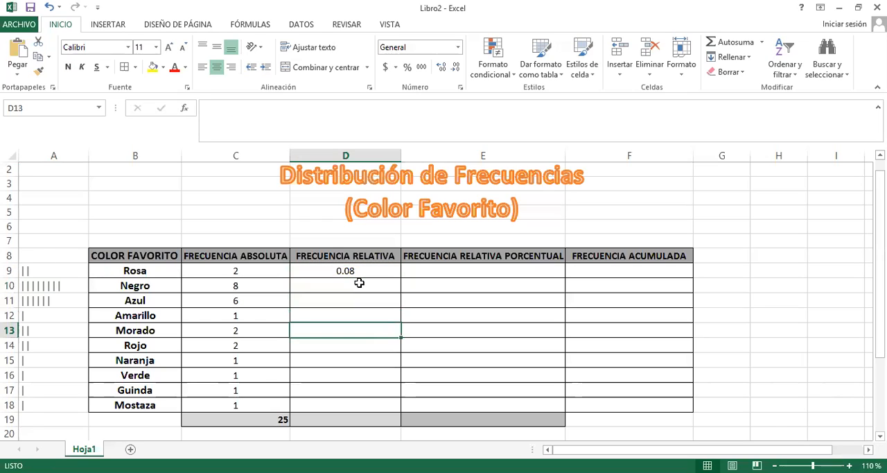
{"action": "key", "text": "Up"}
{"action": "key", "text": "Up"}
{"action": "key", "text": "Up"}
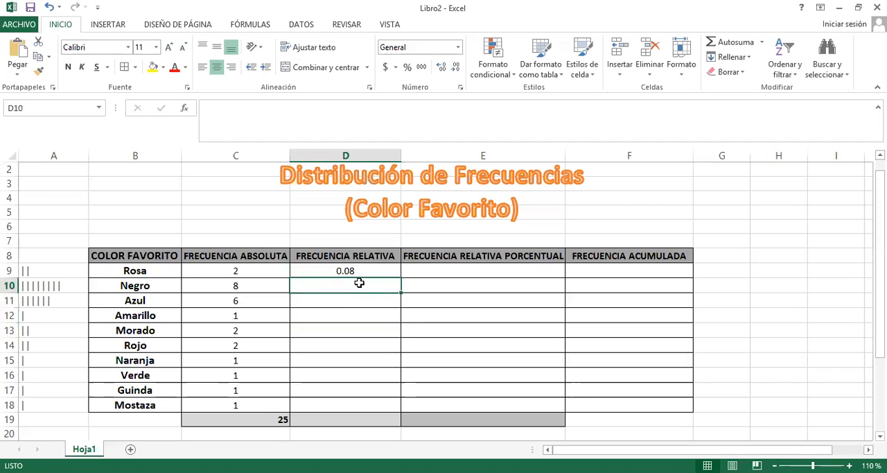
{"action": "key", "text": "Up"}
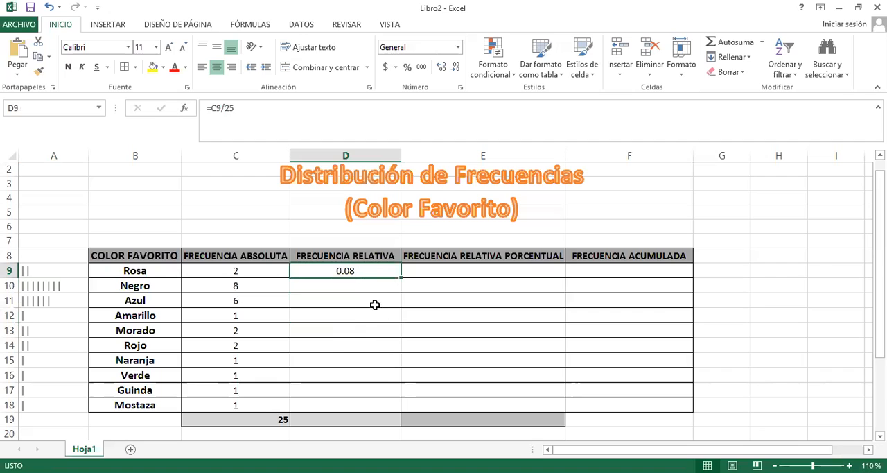
{"action": "double_click", "coordinate": [400, 277]}
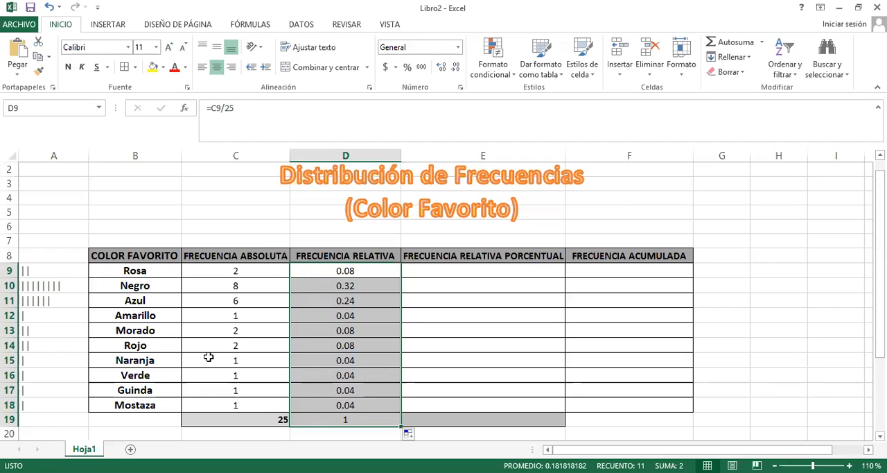
Shade the totals cells C19:E19 with the same medium grey fill
{"action": "left_click", "coordinate": [353, 420]}
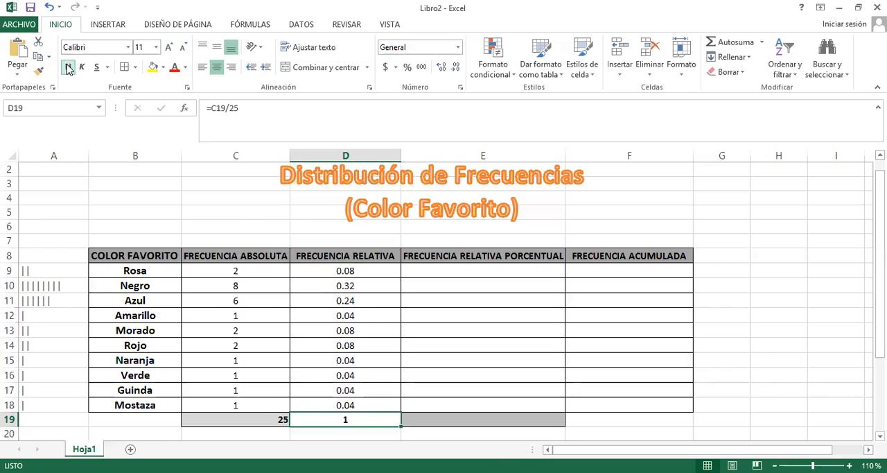
{"action": "left_click", "coordinate": [418, 377]}
{"action": "left_click", "coordinate": [344, 421]}
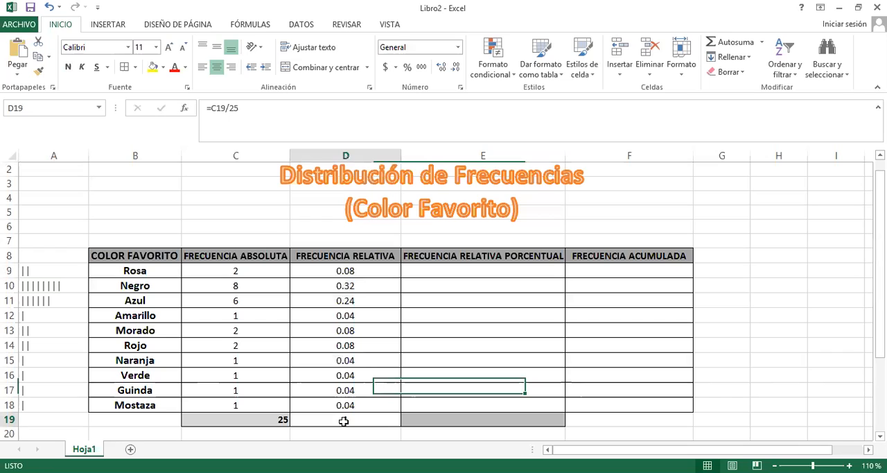
{"action": "left_click", "coordinate": [163, 67]}
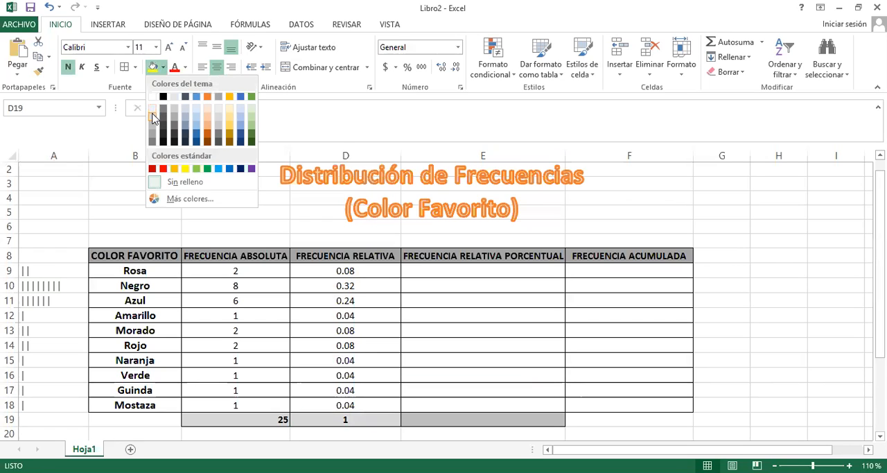
{"action": "left_click", "coordinate": [153, 118]}
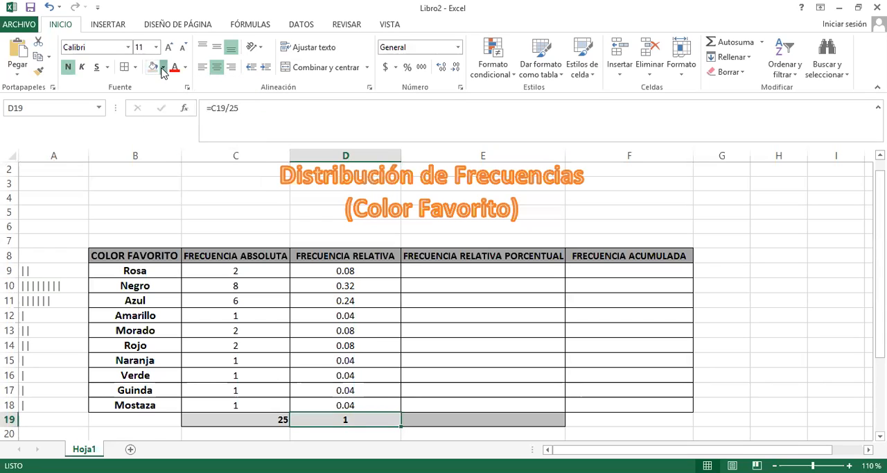
{"action": "left_click", "coordinate": [163, 69]}
{"action": "left_click", "coordinate": [152, 130]}
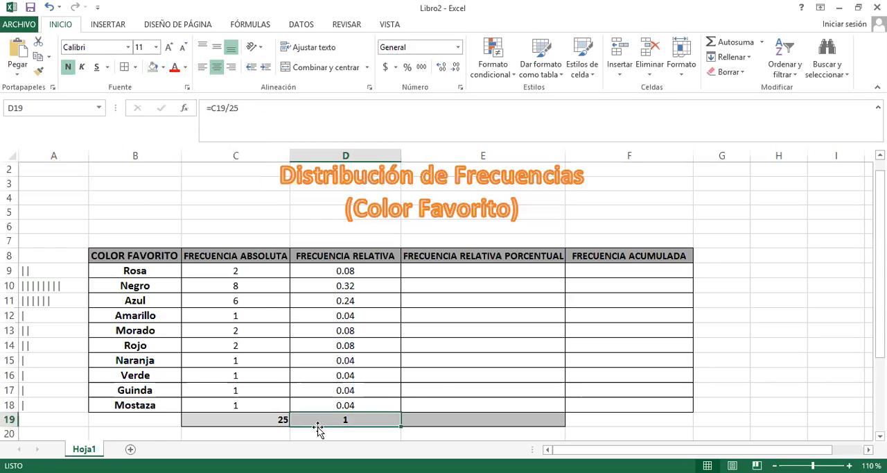
{"action": "left_click_drag", "start_coordinate": [264, 415], "coordinate": [475, 419]}
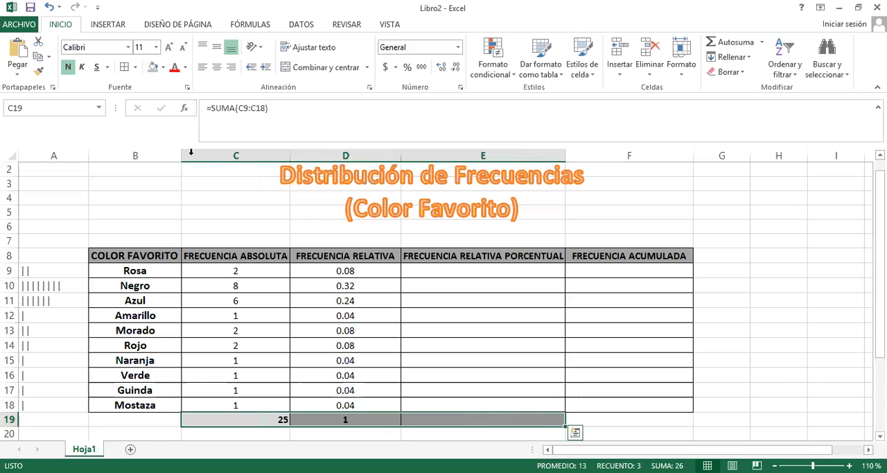
{"action": "left_click", "coordinate": [154, 70]}
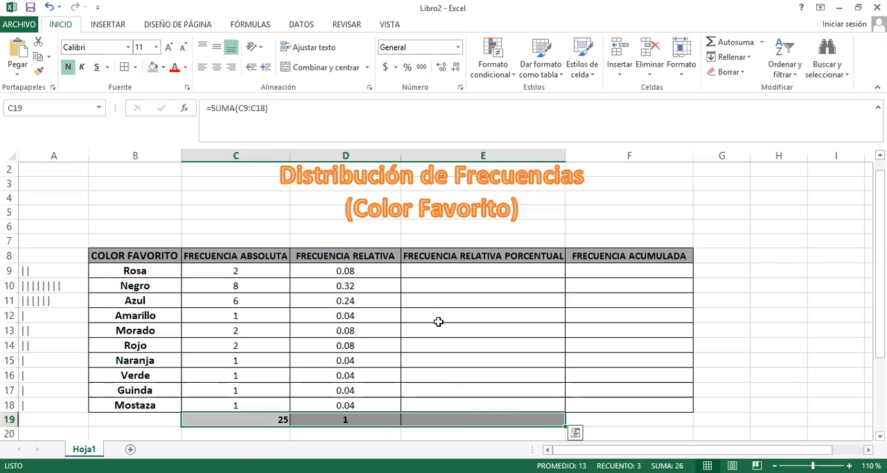
Replace the copied formula in D19 with =SUMA(D9:D18) to total the relative frequencies
{"action": "left_click", "coordinate": [385, 267]}
{"action": "key", "text": "Down"}
{"action": "key", "text": "Down"}
{"action": "key", "text": "Down"}
{"action": "key", "text": "Down"}
{"action": "key", "text": "Down"}
{"action": "key", "text": "Down"}
{"action": "key", "text": "Down"}
{"action": "key", "text": "Down"}
{"action": "key", "text": "Down"}
{"action": "key", "text": "Down"}
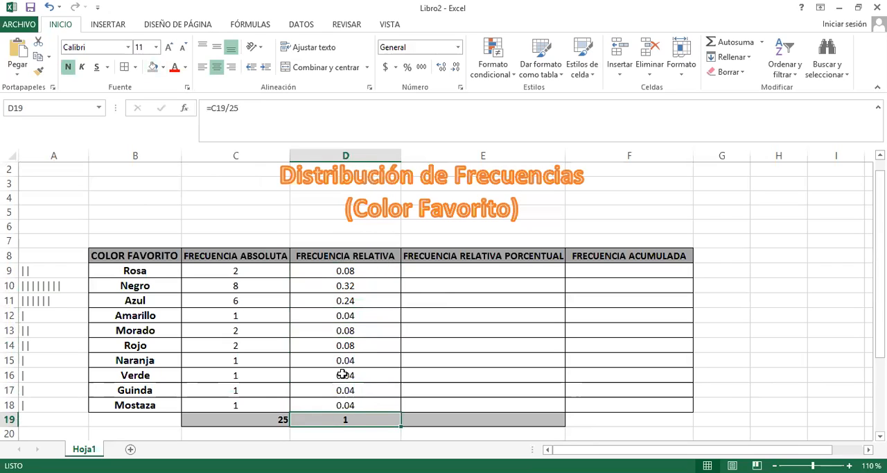
{"action": "key", "text": "BackSpace"}
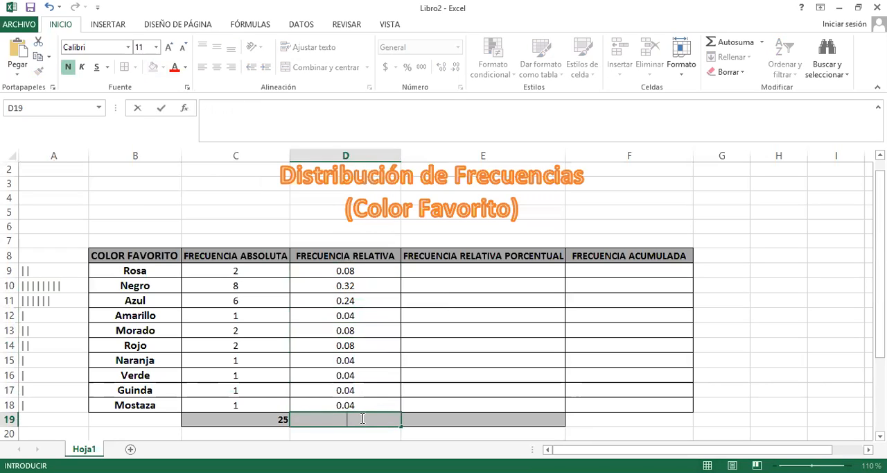
{"action": "type", "text": "=suma("}
{"action": "key", "text": "BackSpace"}
{"action": "key", "text": "BackSpace"}
{"action": "key", "text": "BackSpace"}
{"action": "key", "text": "BackSpace"}
{"action": "key", "text": "BackSpace"}
{"action": "key", "text": "BackSpace"}
{"action": "type", "text": "=suma"}
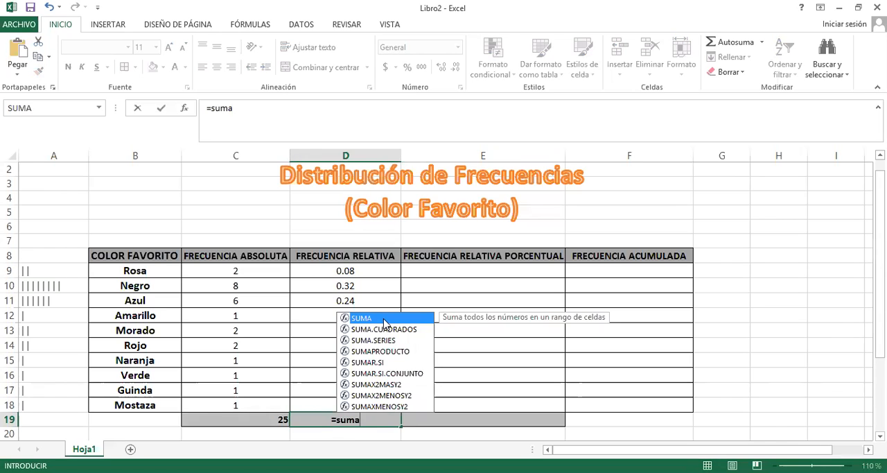
{"action": "double_click", "coordinate": [385, 318]}
{"action": "left_click", "coordinate": [370, 269]}
{"action": "left_click_drag", "start_coordinate": [370, 267], "coordinate": [358, 401]}
{"action": "type", "text": ")"}
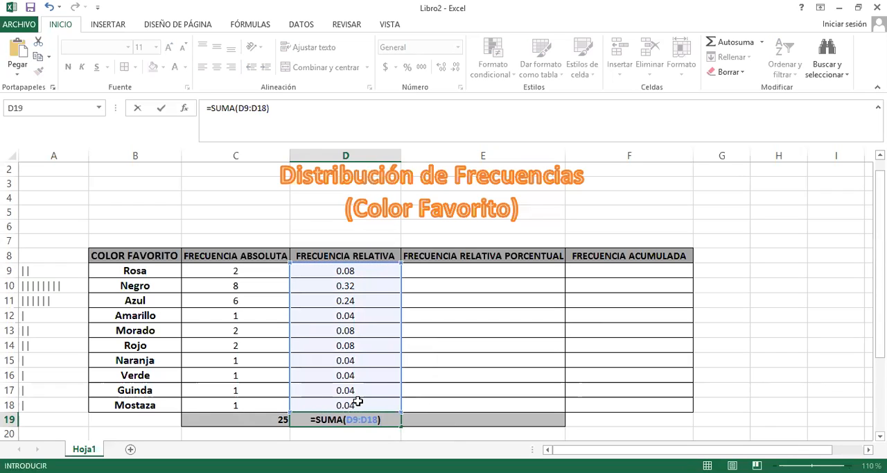
{"action": "key", "text": "Return"}
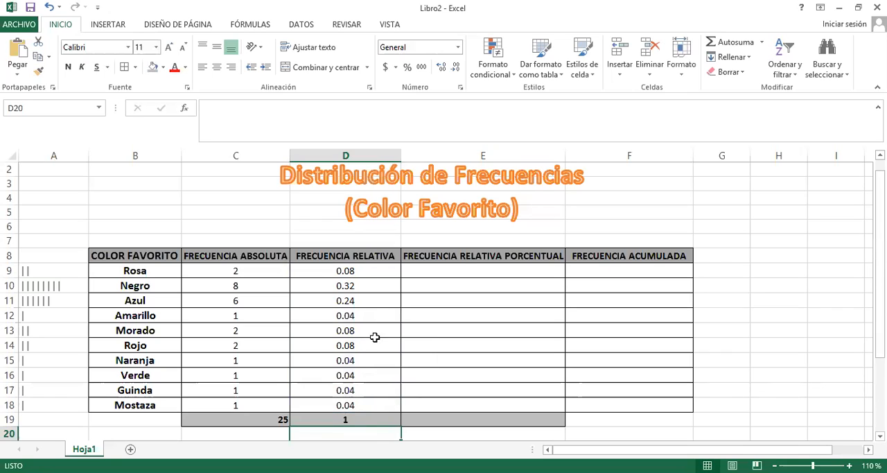
{"action": "left_click", "coordinate": [354, 419]}
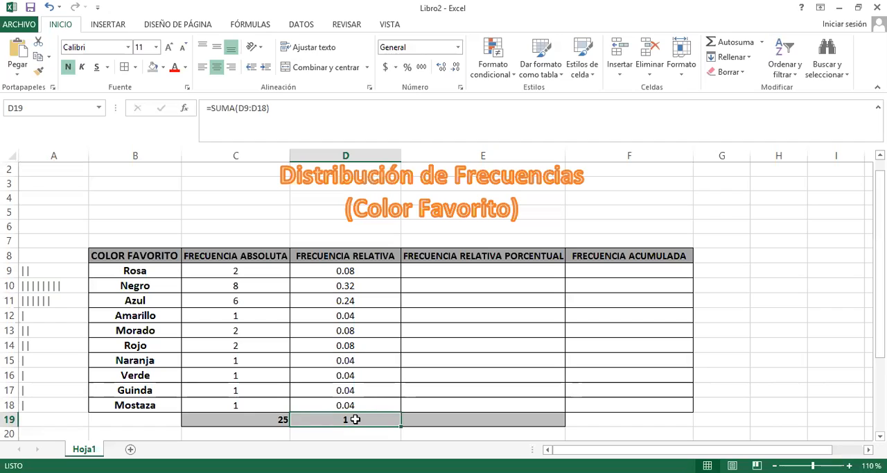
Calculate the percentage relative frequency of Rosa in E9 with the formula =D9*100
{"action": "left_click", "coordinate": [488, 273]}
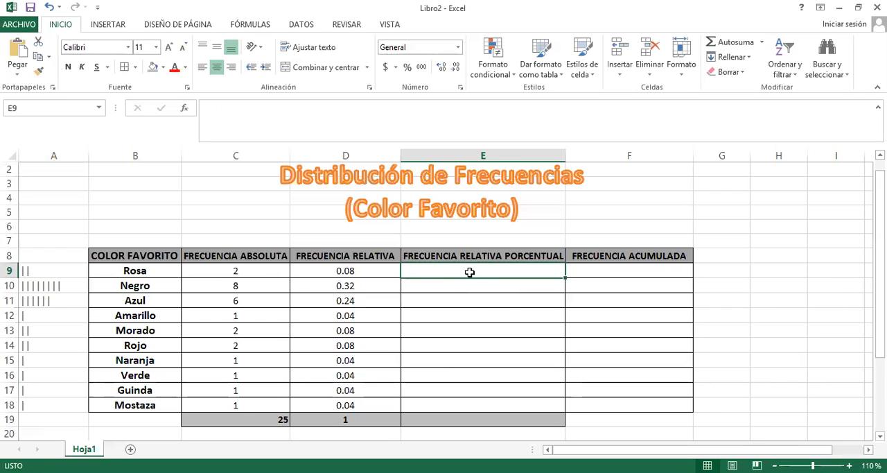
{"action": "type", "text": "="}
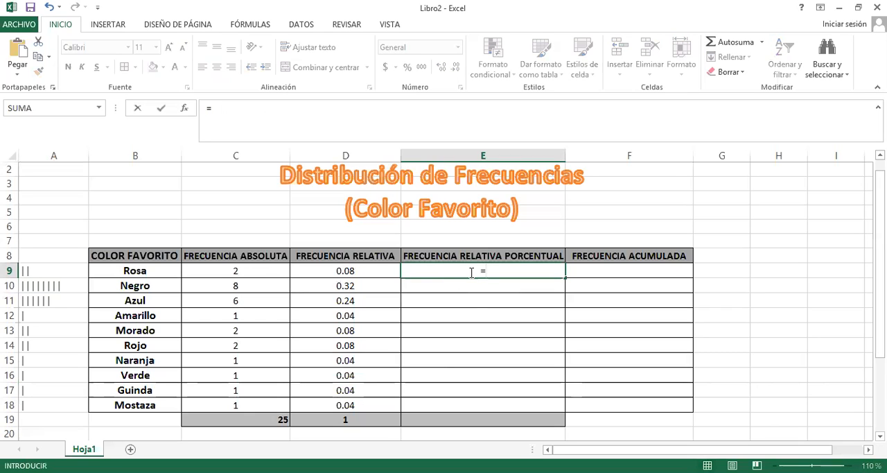
{"action": "left_click", "coordinate": [358, 270]}
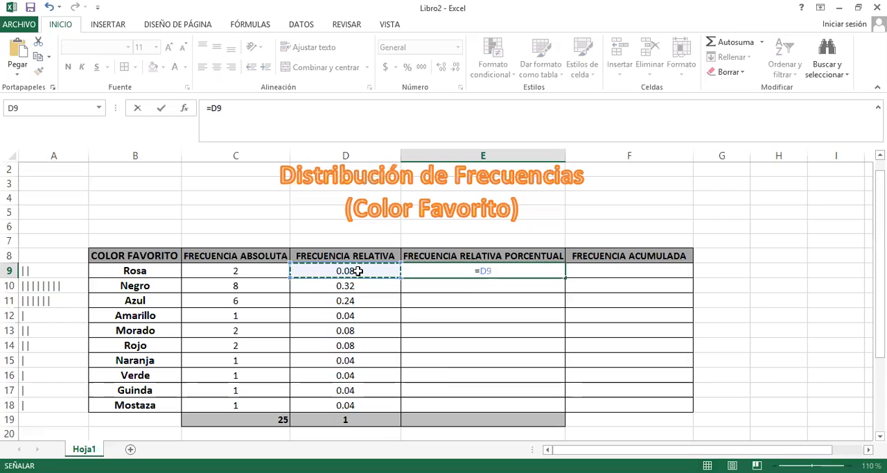
{"action": "type", "text": "*"}
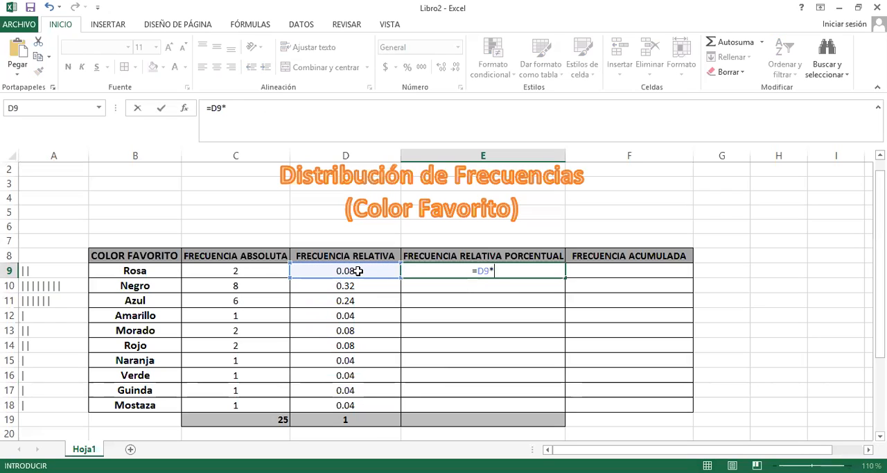
{"action": "type", "text": "100"}
{"action": "key", "text": "Return"}
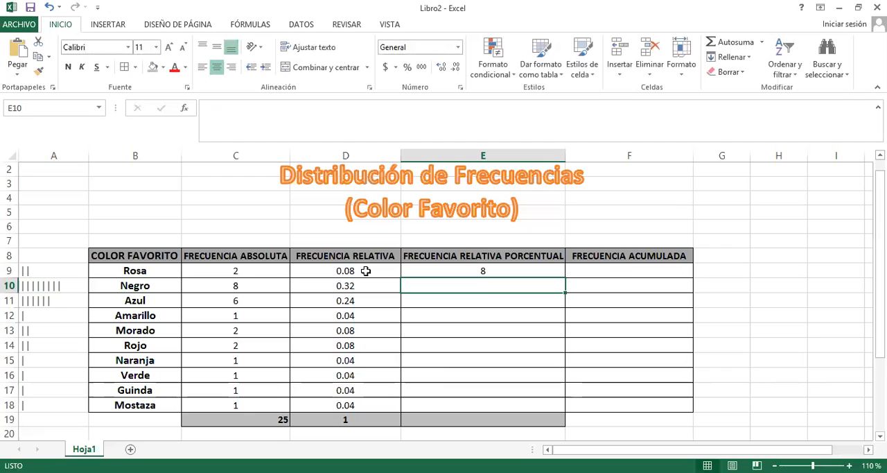
{"action": "left_click", "coordinate": [484, 269]}
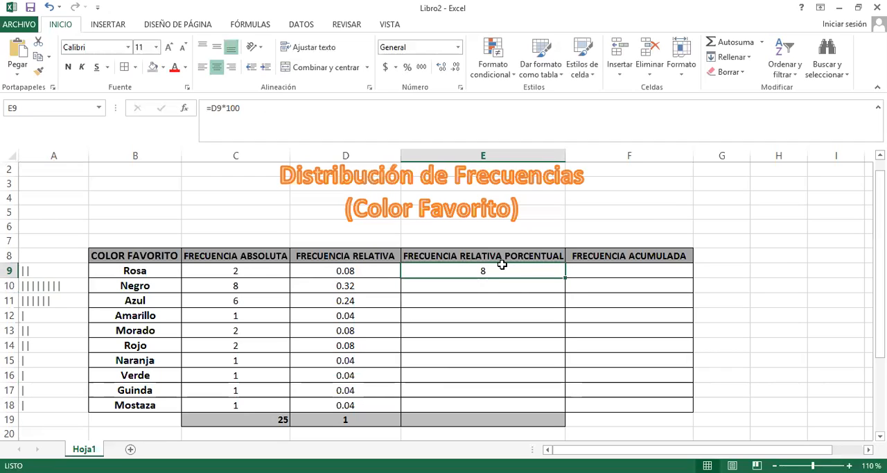
{"action": "left_click", "coordinate": [538, 288]}
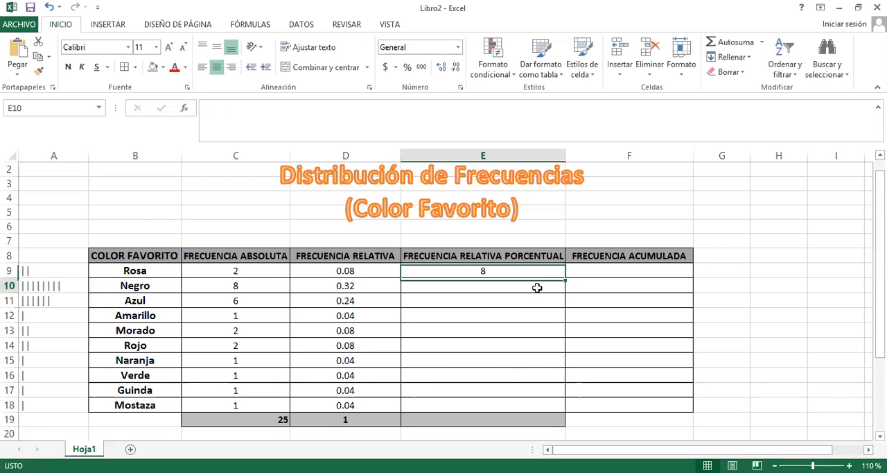
{"action": "key", "text": "Down"}
{"action": "key", "text": "Down"}
{"action": "key", "text": "Down"}
{"action": "key", "text": "Up"}
{"action": "key", "text": "Up"}
{"action": "key", "text": "Up"}
{"action": "key", "text": "Up"}
{"action": "key", "text": "Up"}
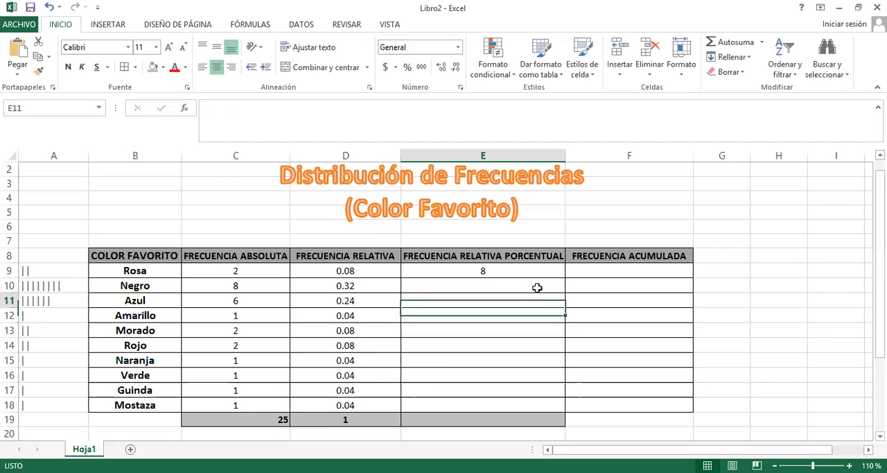
Copy the percentage formula from E9 down the column through E20
{"action": "key", "text": "Down"}
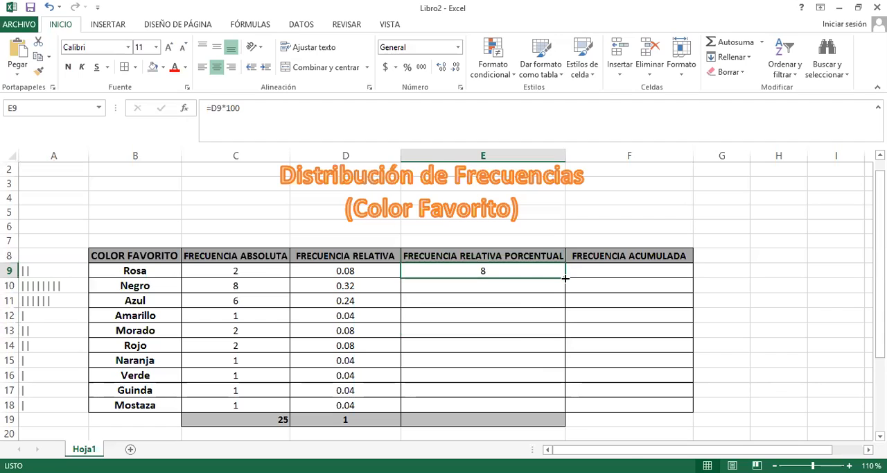
{"action": "double_click", "coordinate": [566, 277]}
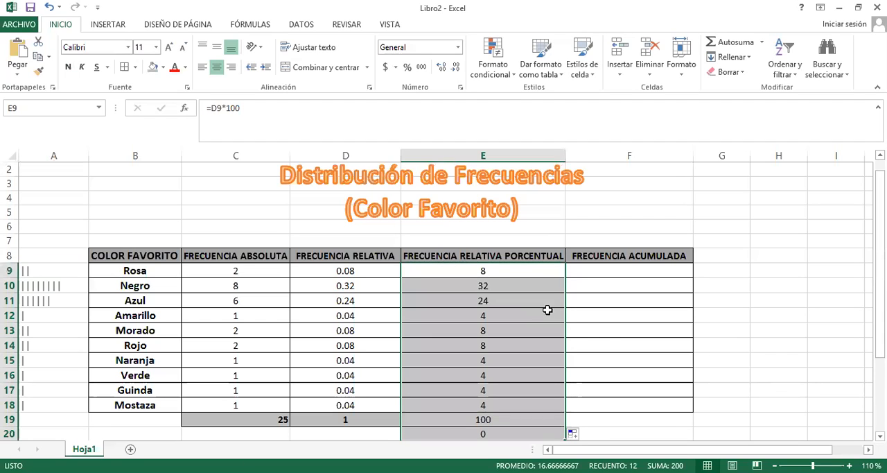
{"action": "left_click", "coordinate": [609, 335]}
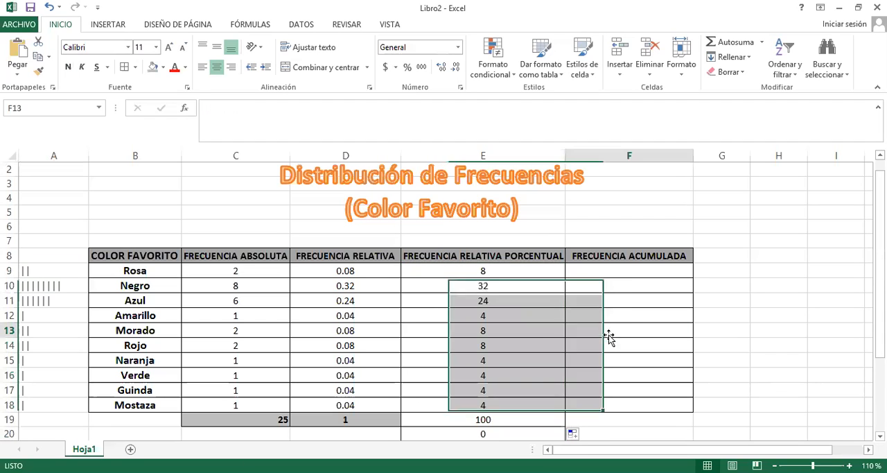
Clear the surplus copied formulas from E20 and the totals cell E19
{"action": "left_click", "coordinate": [489, 431]}
{"action": "key", "text": "BackSpace"}
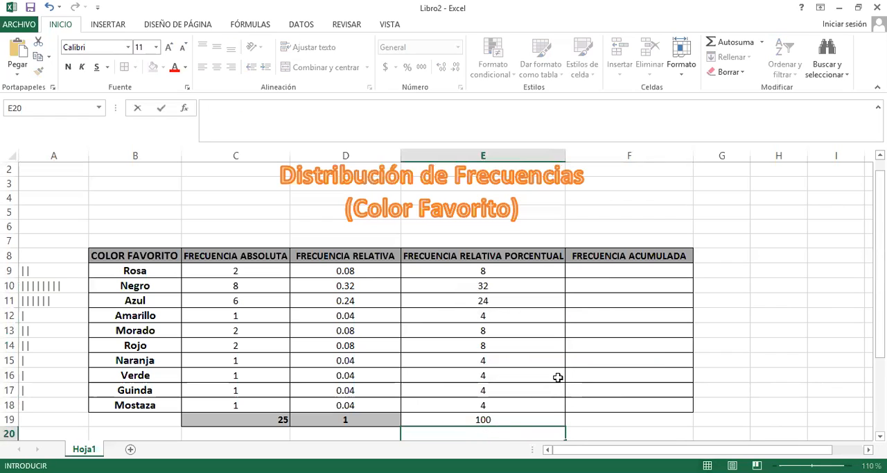
{"action": "left_click", "coordinate": [607, 427]}
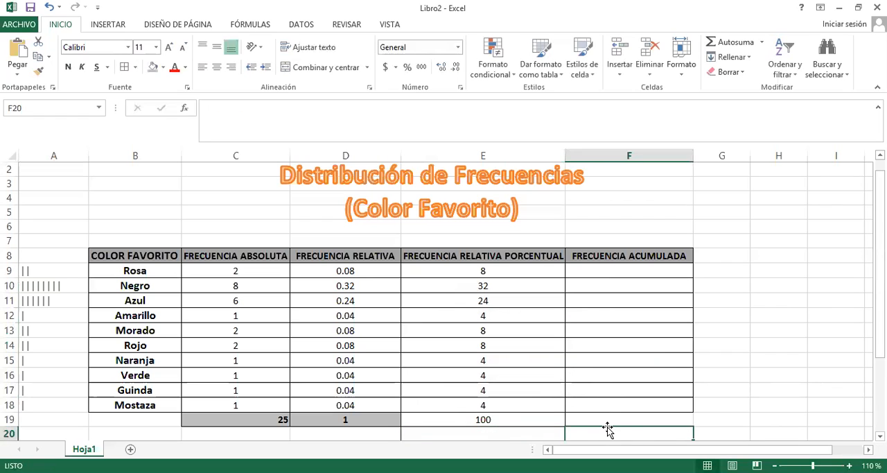
{"action": "left_click", "coordinate": [484, 421]}
{"action": "key", "text": "BackSpace"}
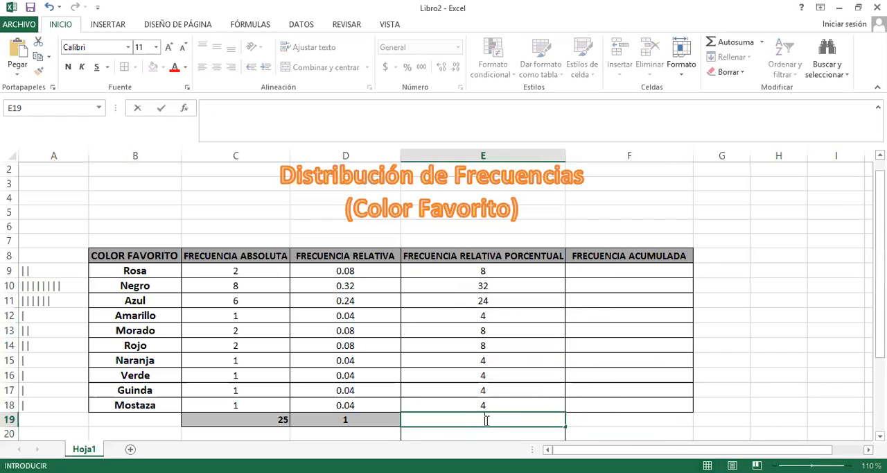
{"action": "left_click", "coordinate": [593, 359]}
Remove the leftover borders from E20 and apply all borders to the totals cell E19
{"action": "left_click", "coordinate": [490, 432]}
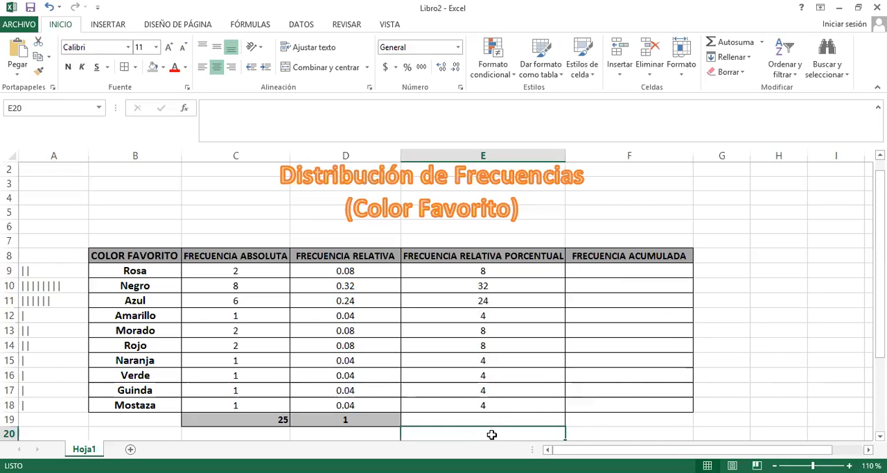
{"action": "left_click", "coordinate": [136, 68]}
{"action": "left_click", "coordinate": [629, 340]}
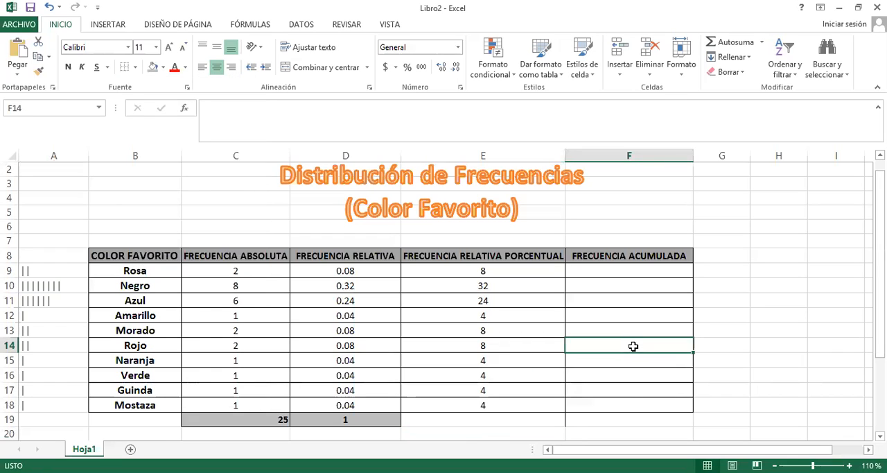
{"action": "left_click", "coordinate": [499, 418]}
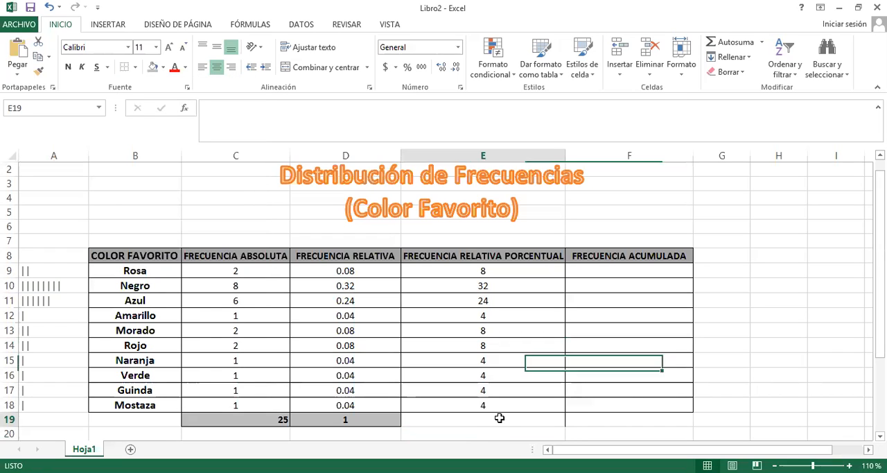
{"action": "left_click", "coordinate": [136, 68]}
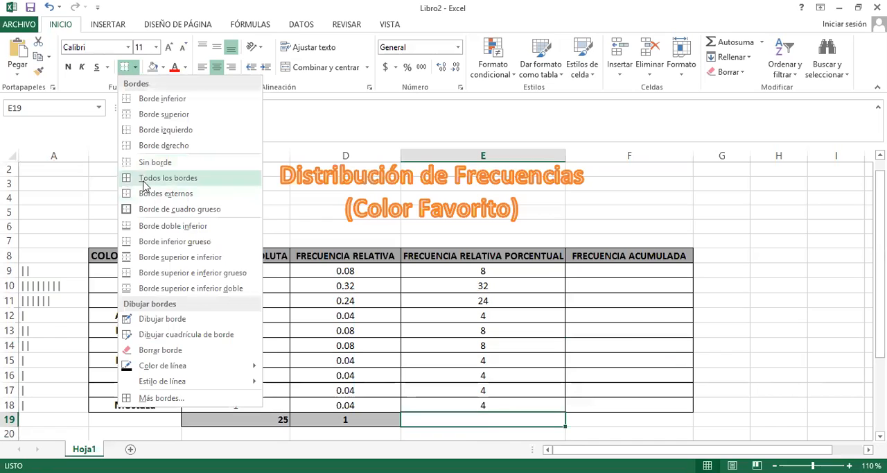
{"action": "left_click", "coordinate": [496, 277]}
Total the percentage frequencies in E19 with the formula =SUMA(E9:E18)
{"action": "left_click", "coordinate": [500, 273]}
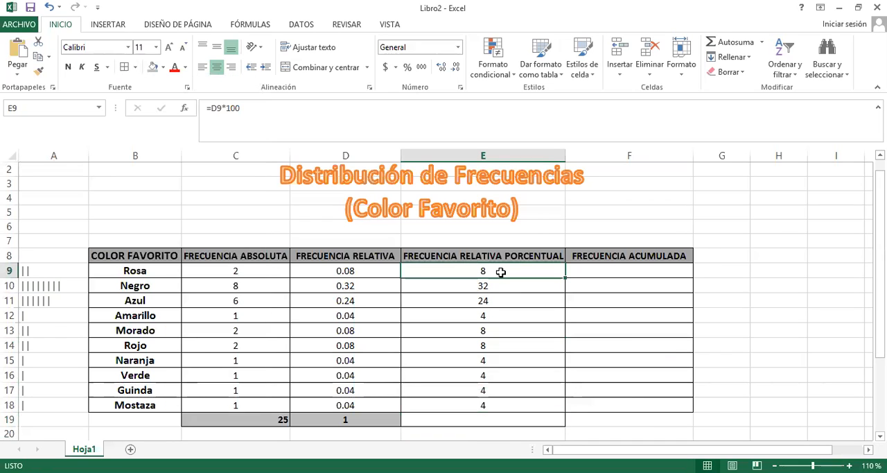
{"action": "key", "text": "Down"}
{"action": "key", "text": "Down"}
{"action": "key", "text": "Down"}
{"action": "key", "text": "Down"}
{"action": "key", "text": "Down"}
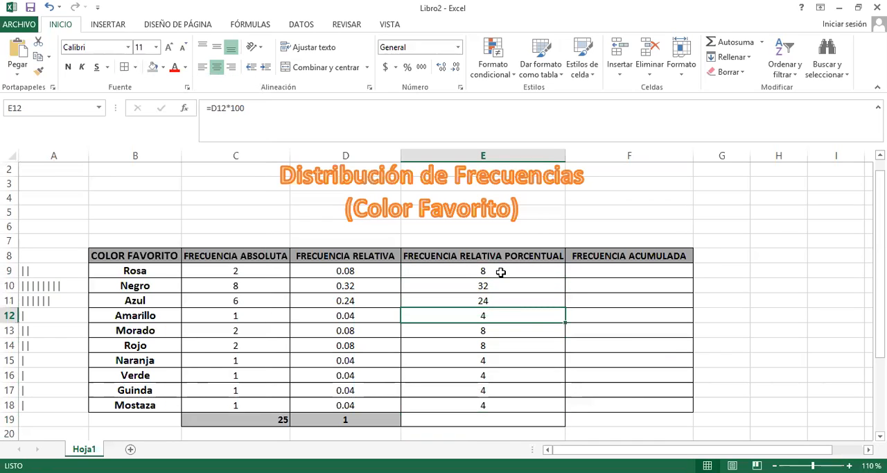
{"action": "key", "text": "Down"}
{"action": "key", "text": "Down"}
{"action": "key", "text": "Down"}
{"action": "key", "text": "Down"}
{"action": "key", "text": "Down"}
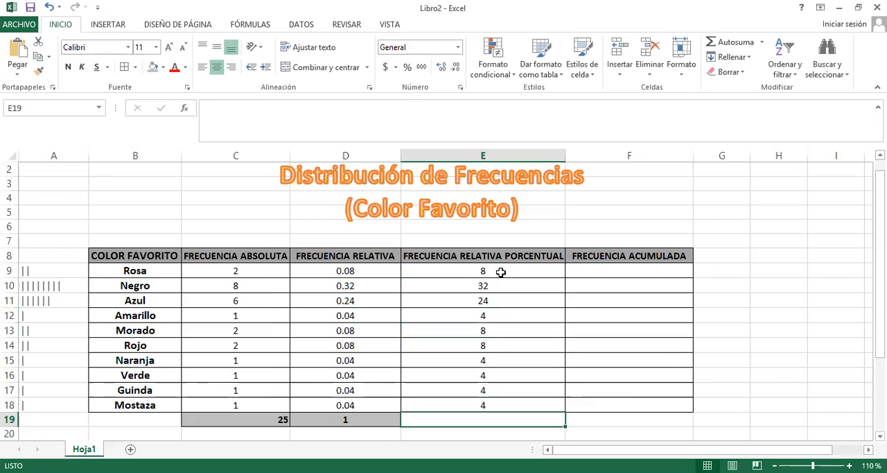
{"action": "type", "text": "="}
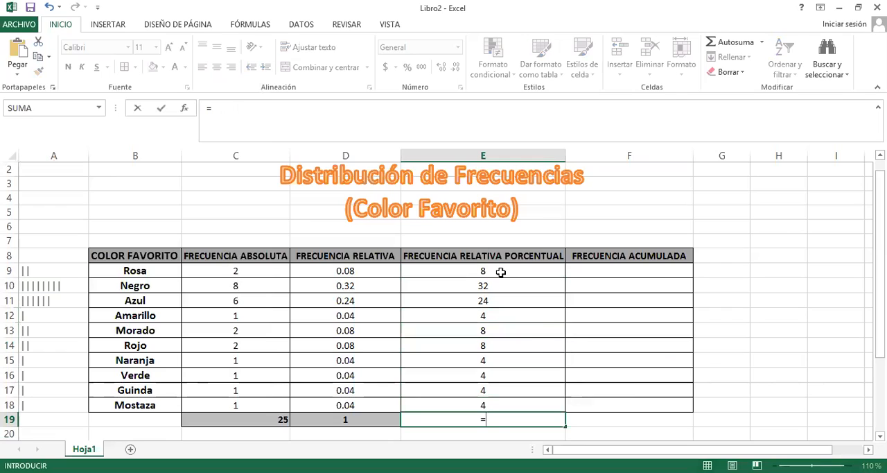
{"action": "type", "text": "suma"}
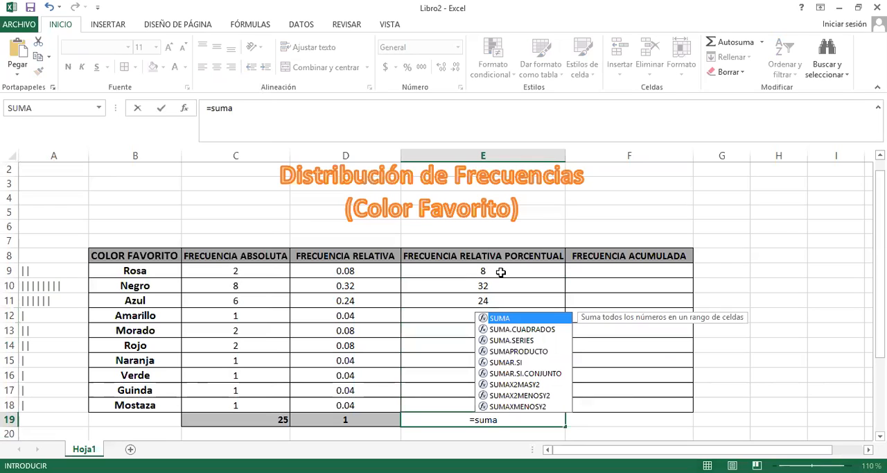
{"action": "double_click", "coordinate": [514, 318]}
{"action": "left_click", "coordinate": [516, 271]}
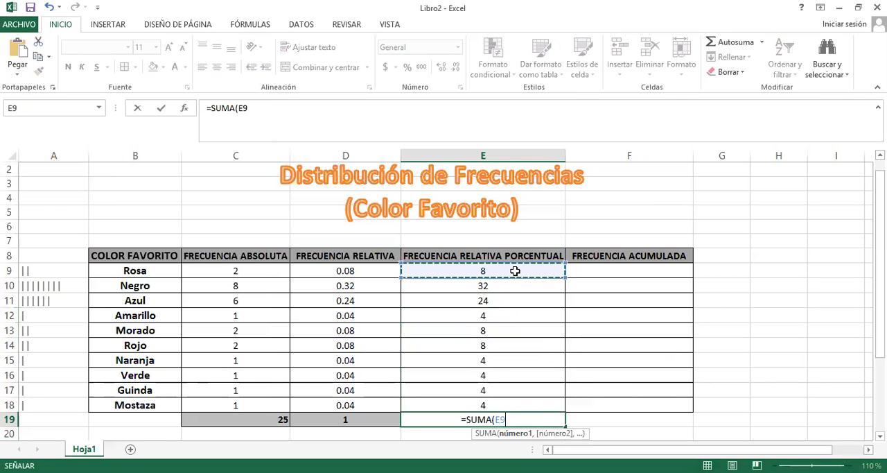
{"action": "left_click_drag", "start_coordinate": [515, 271], "coordinate": [505, 405]}
{"action": "type", "text": ")"}
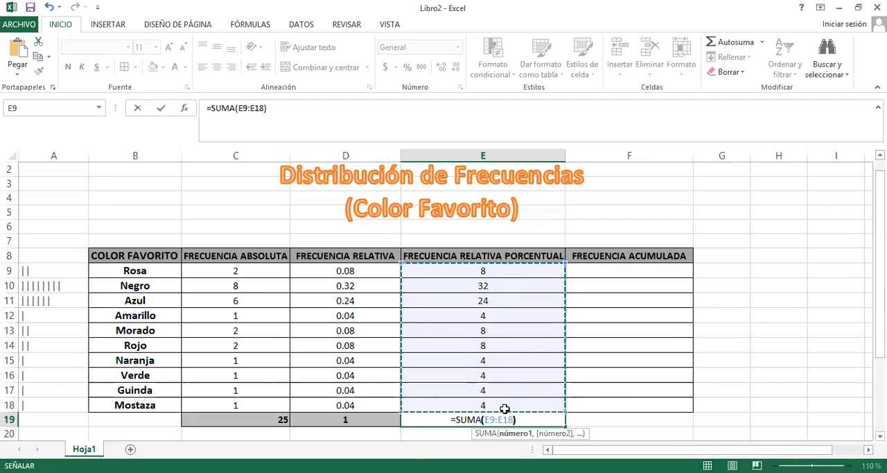
{"action": "key", "text": "Return"}
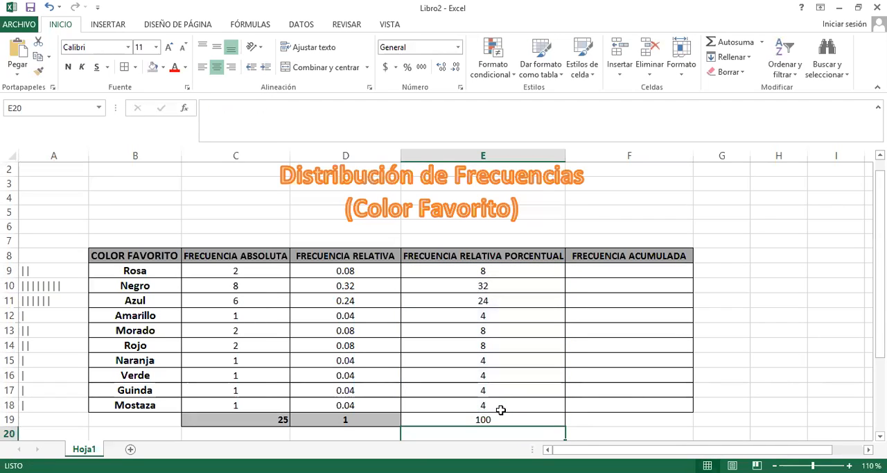
Shade the percentage total in E19 with the same grey fill as the other totals and make it bold
{"action": "left_click", "coordinate": [497, 417]}
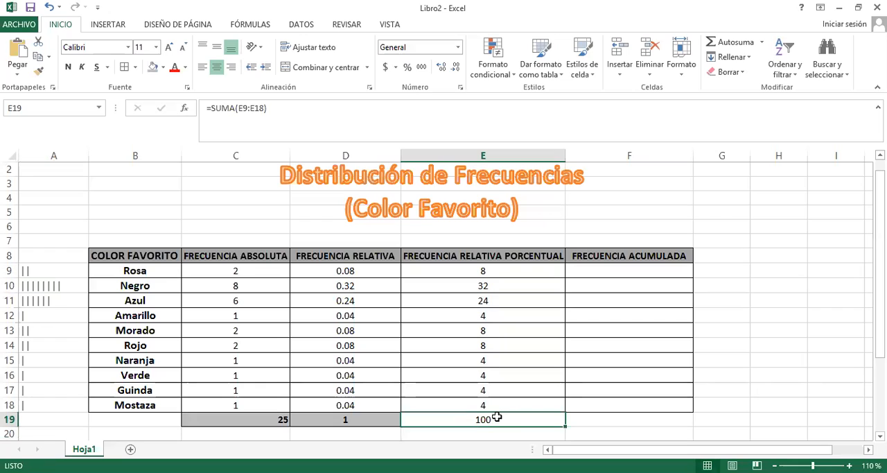
{"action": "left_click", "coordinate": [154, 68]}
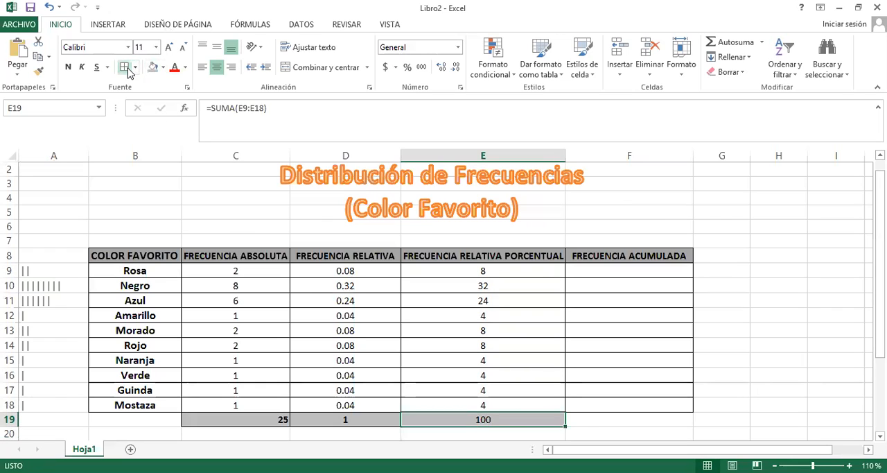
{"action": "left_click", "coordinate": [572, 377]}
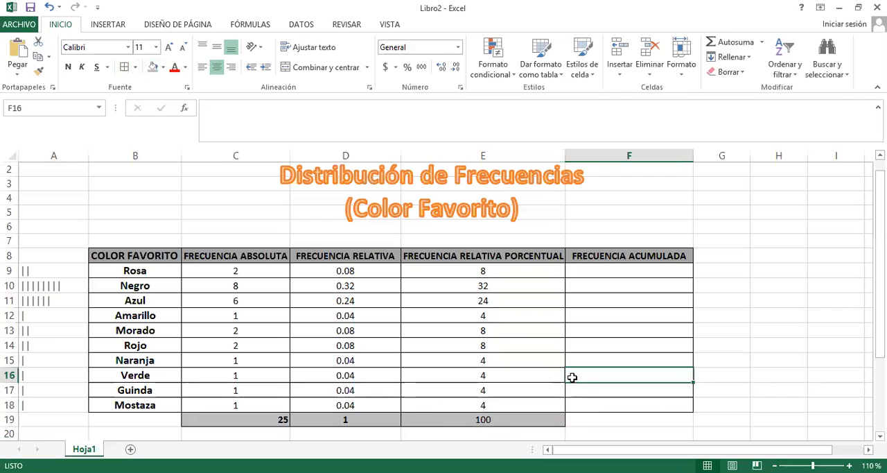
{"action": "left_click", "coordinate": [496, 421]}
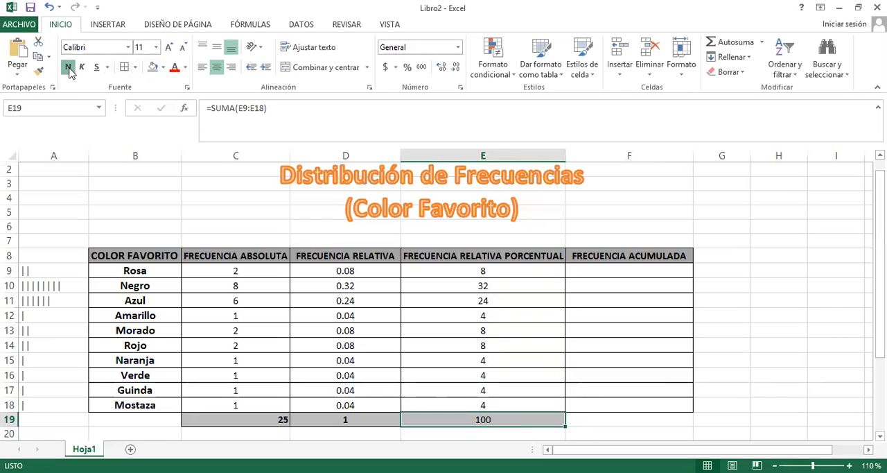
{"action": "left_click", "coordinate": [523, 269]}
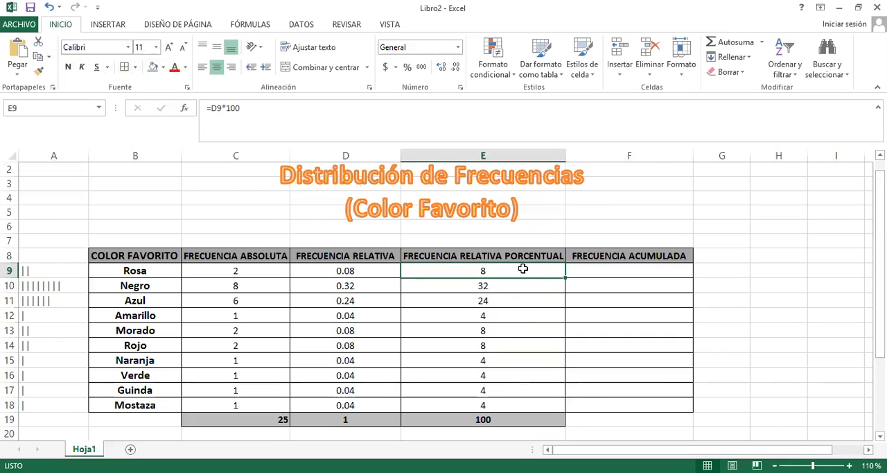
Start the cumulative frequency column by entering =C9 for Rosa in F9
{"action": "key", "text": "Right"}
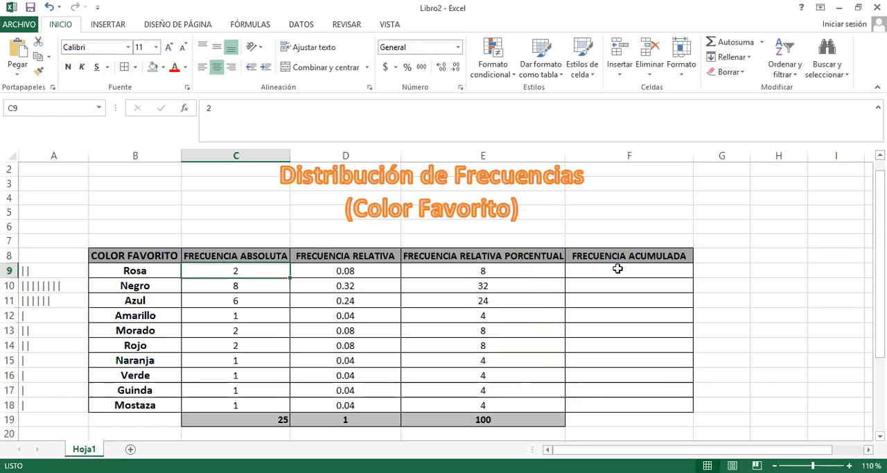
{"action": "left_click", "coordinate": [248, 271]}
{"action": "left_click", "coordinate": [628, 269]}
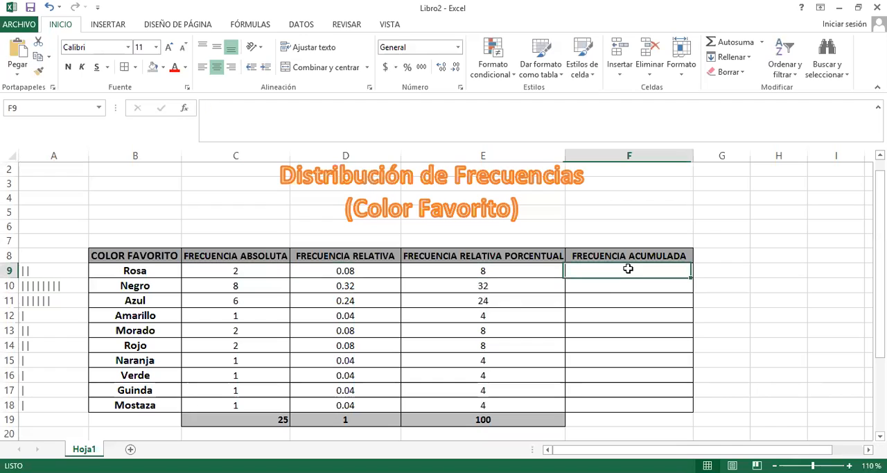
{"action": "type", "text": "="}
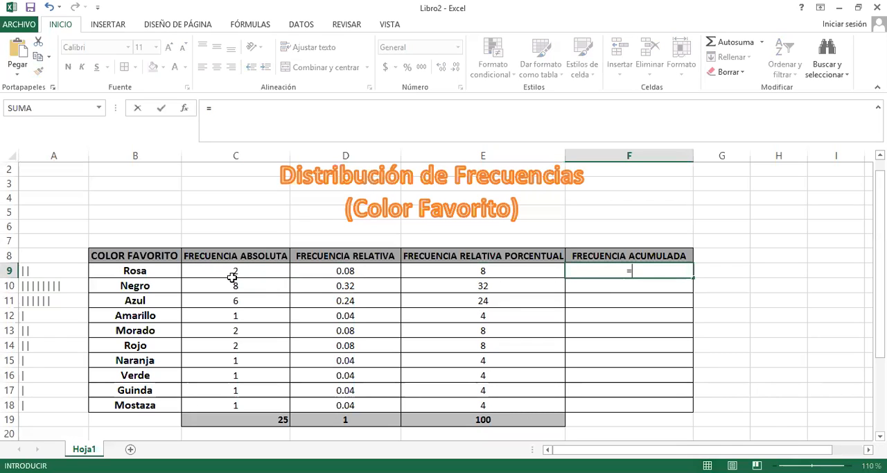
{"action": "left_click", "coordinate": [253, 272]}
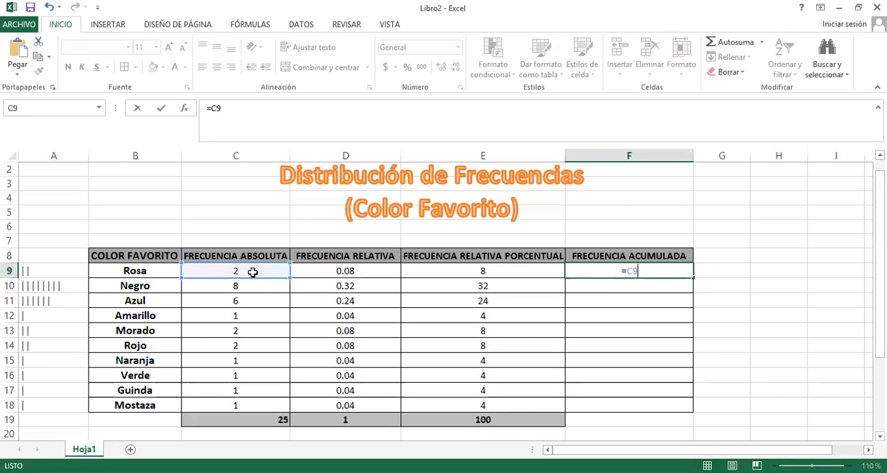
{"action": "key", "text": "Return"}
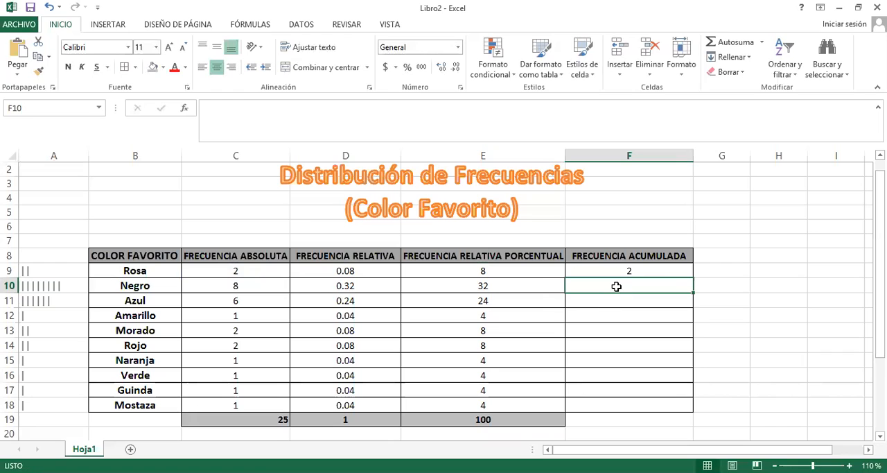
Enter =C10+F9 for Negro in F10 and fill the formula down through Mostaza in F18
{"action": "type", "text": "="}
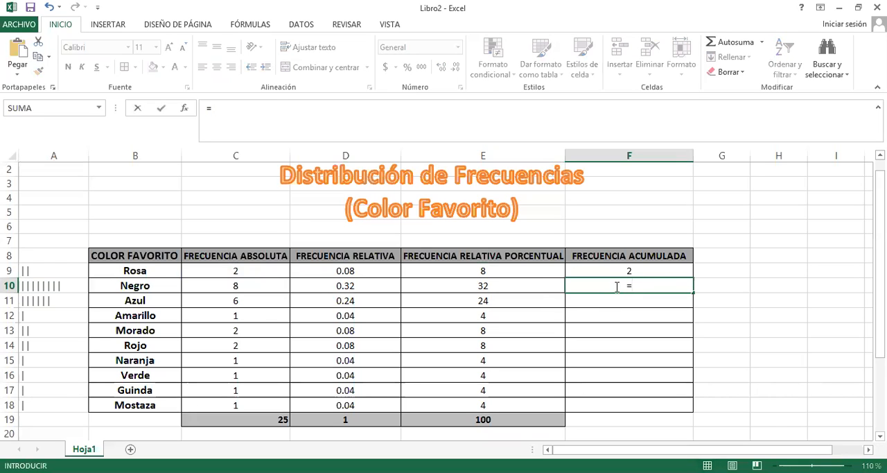
{"action": "left_click", "coordinate": [360, 297]}
{"action": "left_click", "coordinate": [262, 284]}
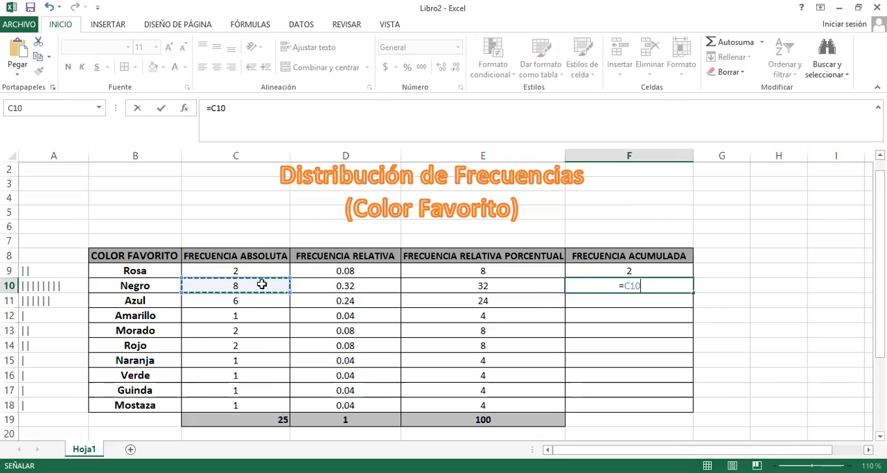
{"action": "type", "text": "+"}
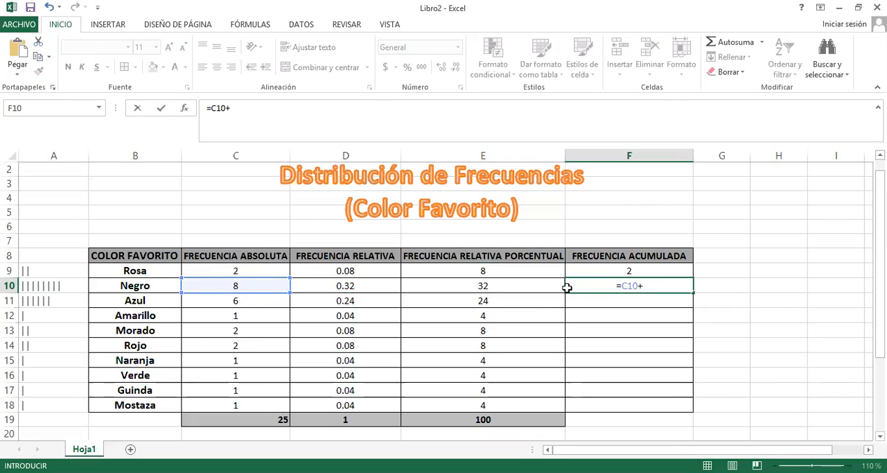
{"action": "left_click", "coordinate": [619, 270]}
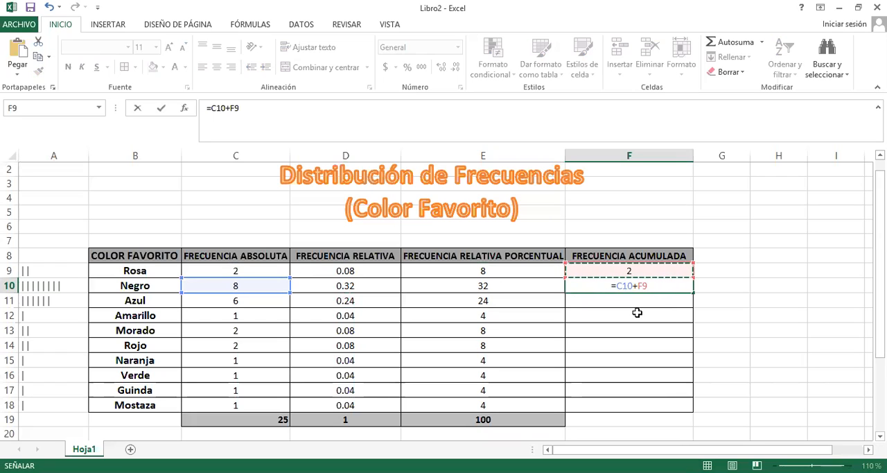
{"action": "key", "text": "Return"}
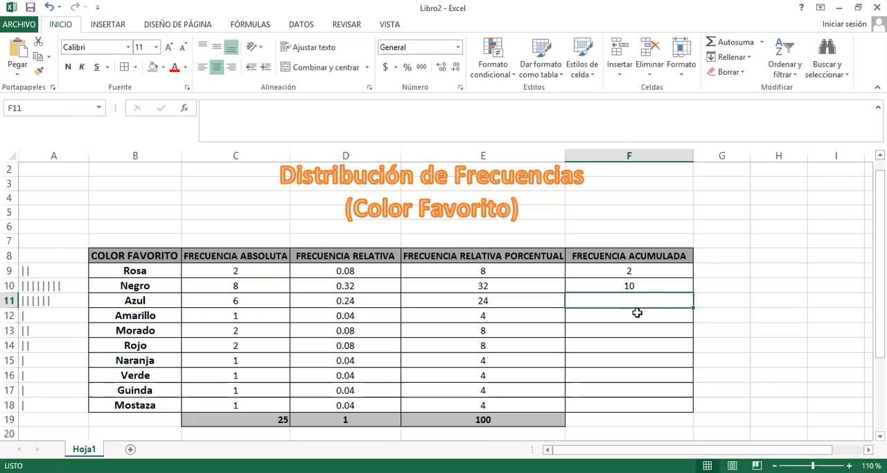
{"action": "left_click", "coordinate": [668, 286]}
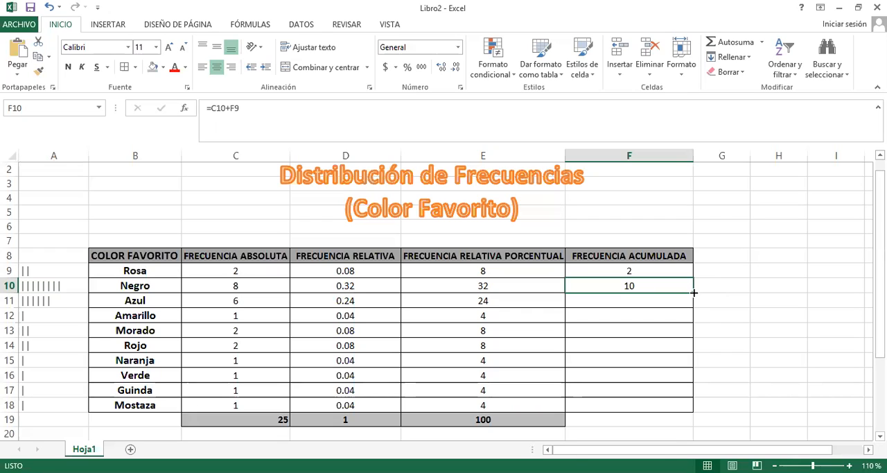
{"action": "double_click", "coordinate": [693, 292]}
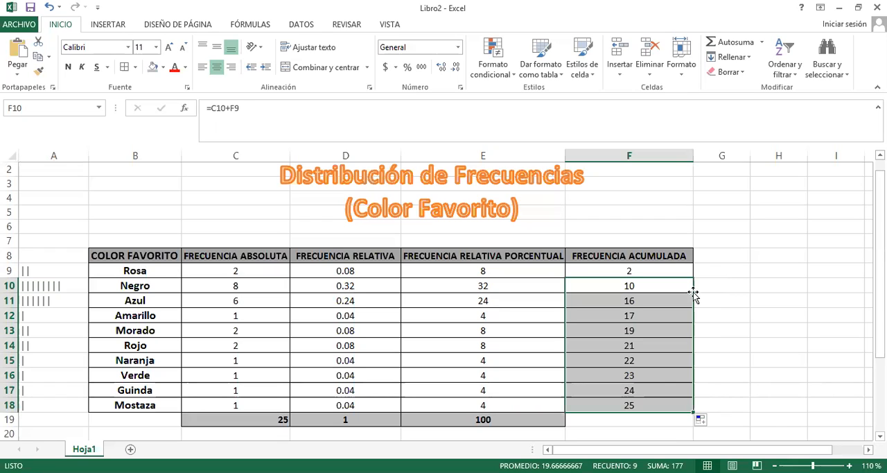
Check the cumulative frequencies down to F18 and compare the last one with the absolute frequency total in C19
{"action": "left_click", "coordinate": [637, 315]}
{"action": "key", "text": "Down"}
{"action": "key", "text": "Down"}
{"action": "key", "text": "Down"}
{"action": "key", "text": "Down"}
{"action": "key", "text": "Down"}
{"action": "key", "text": "Down"}
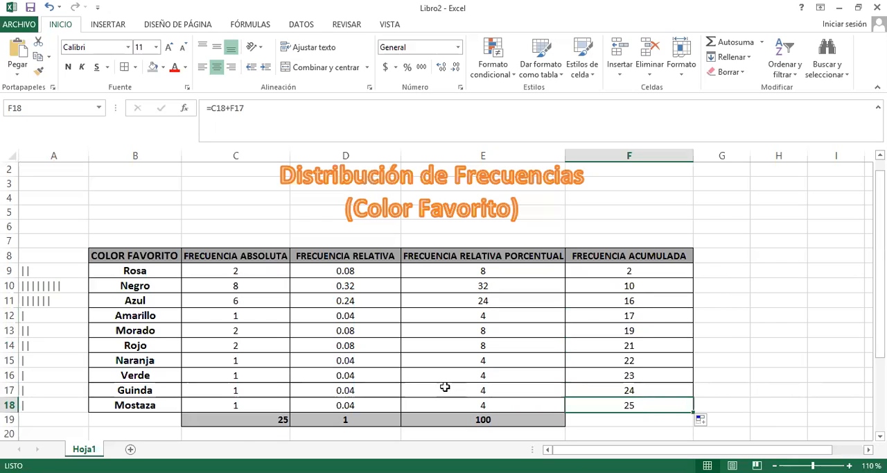
{"action": "left_click", "coordinate": [272, 420]}
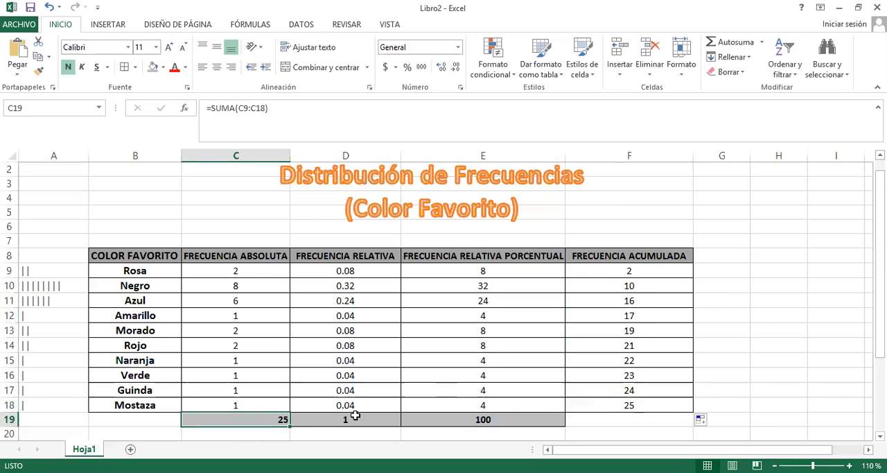
{"action": "left_click", "coordinate": [674, 409]}
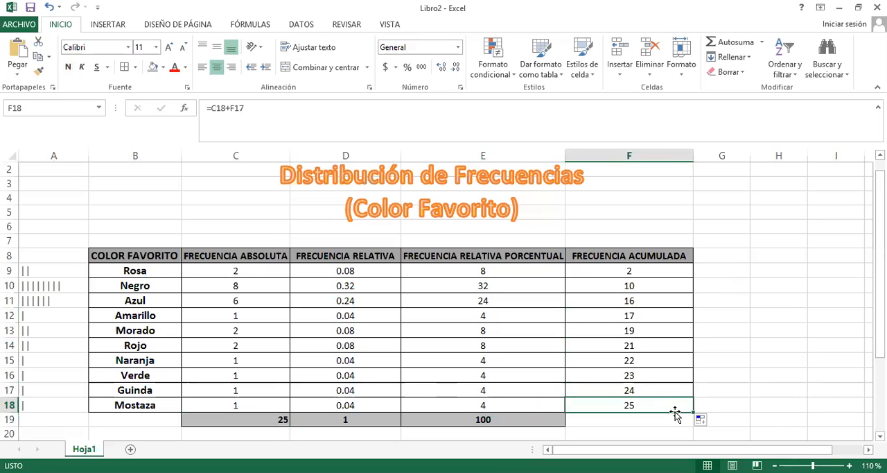
{"action": "left_click", "coordinate": [740, 338]}
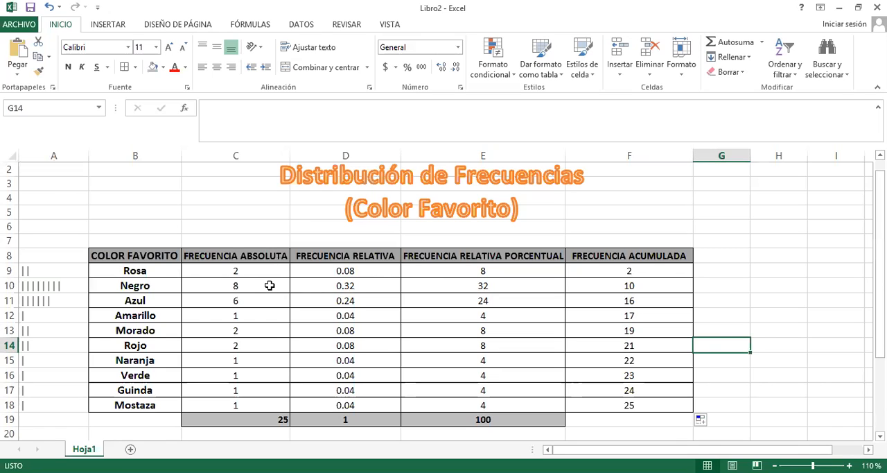
Trace how the absolute frequencies from Rosa to Amarillo add up in the cumulative column, and review the final cumulative value in F18
{"action": "left_click", "coordinate": [267, 271]}
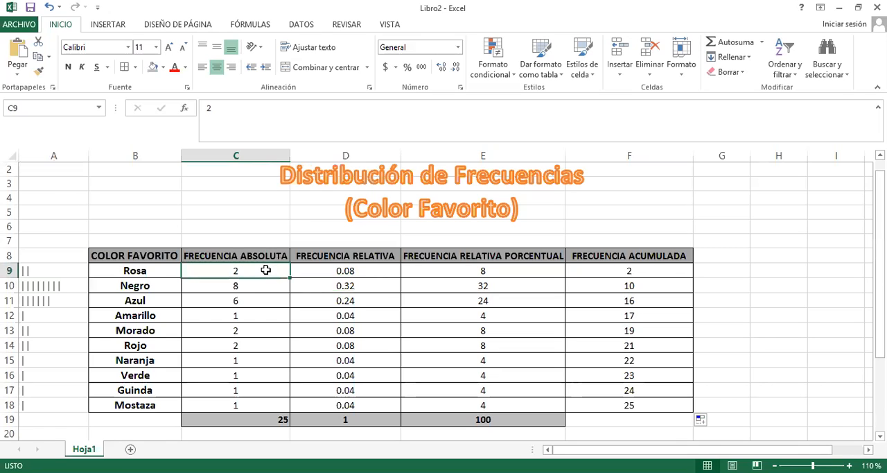
{"action": "left_click", "coordinate": [646, 269]}
{"action": "left_click", "coordinate": [251, 271]}
{"action": "left_click", "coordinate": [250, 285]}
{"action": "left_click", "coordinate": [624, 287]}
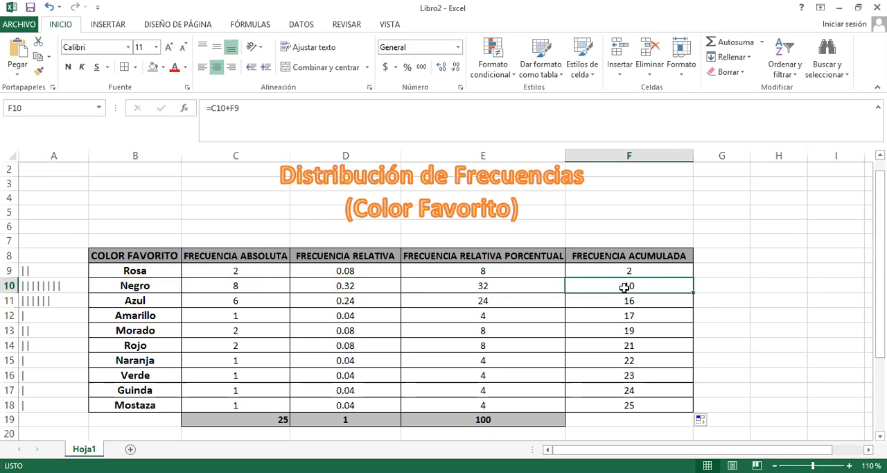
{"action": "left_click", "coordinate": [254, 271]}
{"action": "left_click", "coordinate": [254, 294]}
{"action": "left_click", "coordinate": [264, 286]}
{"action": "left_click", "coordinate": [265, 297]}
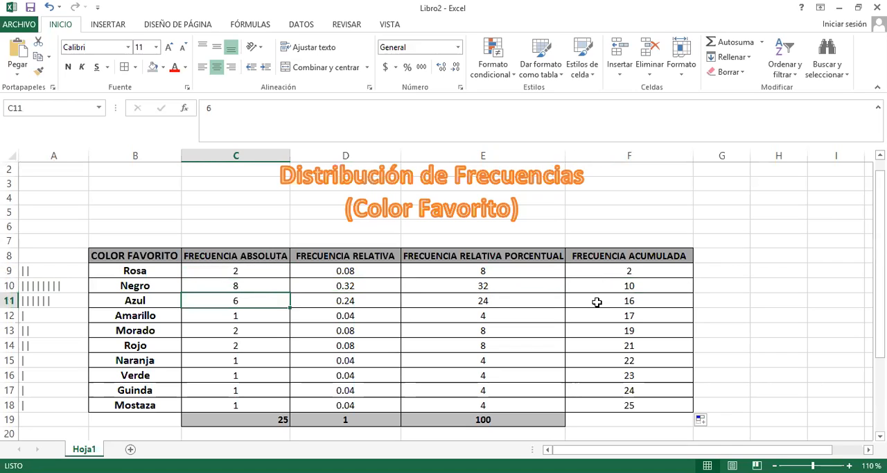
{"action": "left_click", "coordinate": [640, 303]}
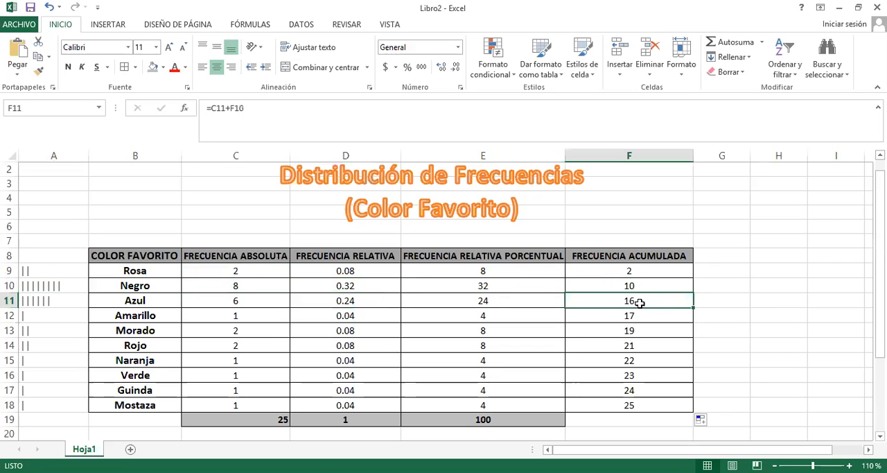
{"action": "left_click", "coordinate": [255, 273]}
{"action": "left_click", "coordinate": [255, 284]}
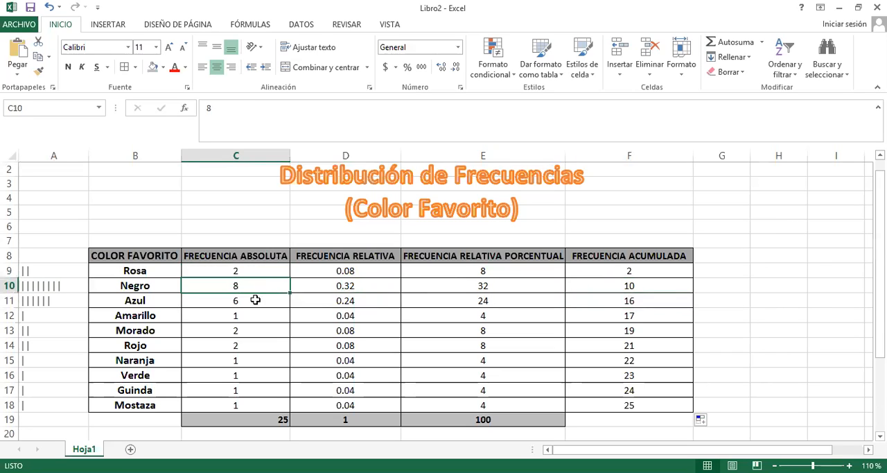
{"action": "left_click", "coordinate": [255, 300]}
{"action": "left_click", "coordinate": [255, 315]}
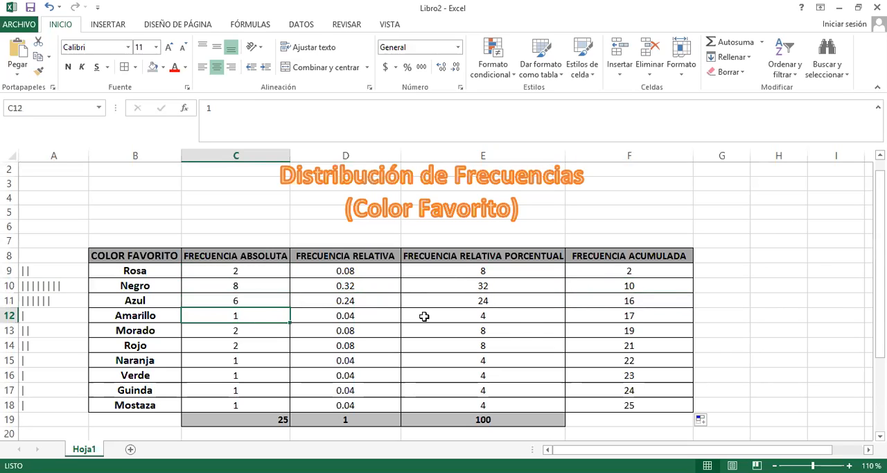
{"action": "left_click", "coordinate": [624, 317]}
{"action": "left_click", "coordinate": [637, 404]}
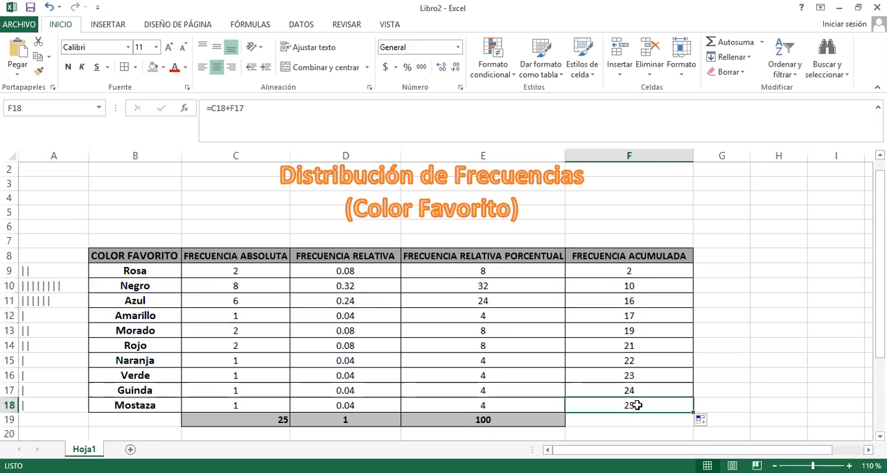
{"action": "left_click", "coordinate": [758, 331]}
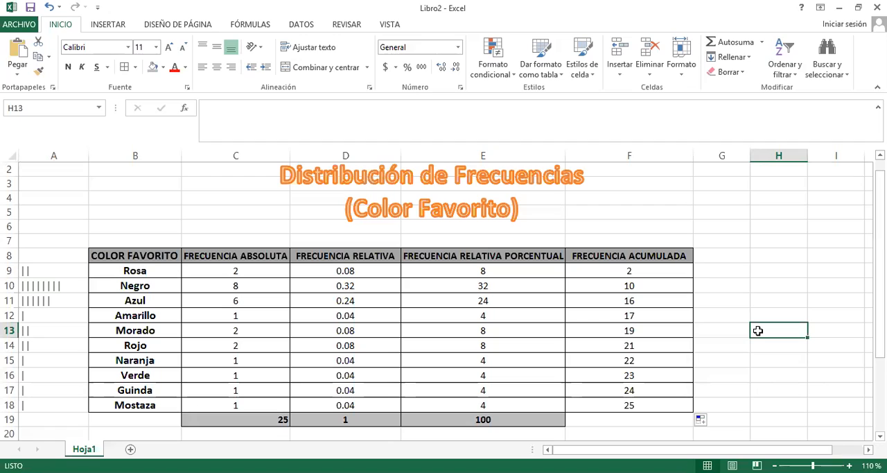
Examine the percentage relative frequencies in column E color by color, starting with Negro, Azul and Amarillo
{"action": "left_click", "coordinate": [466, 288]}
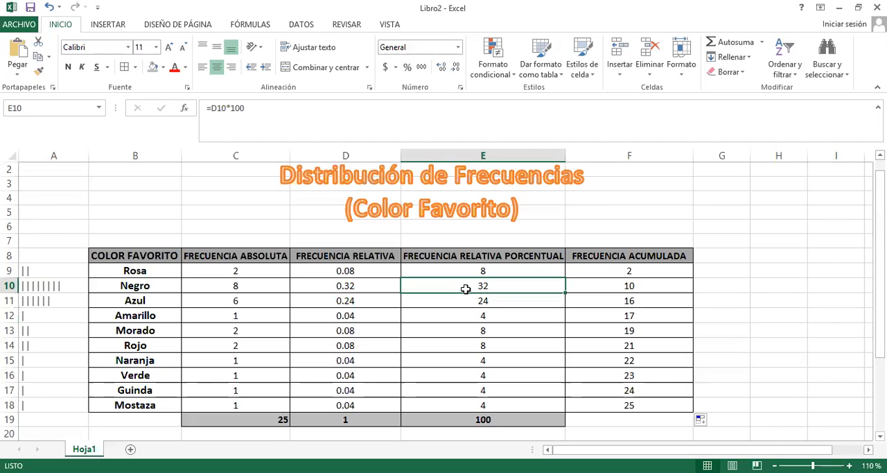
{"action": "key", "text": "Down"}
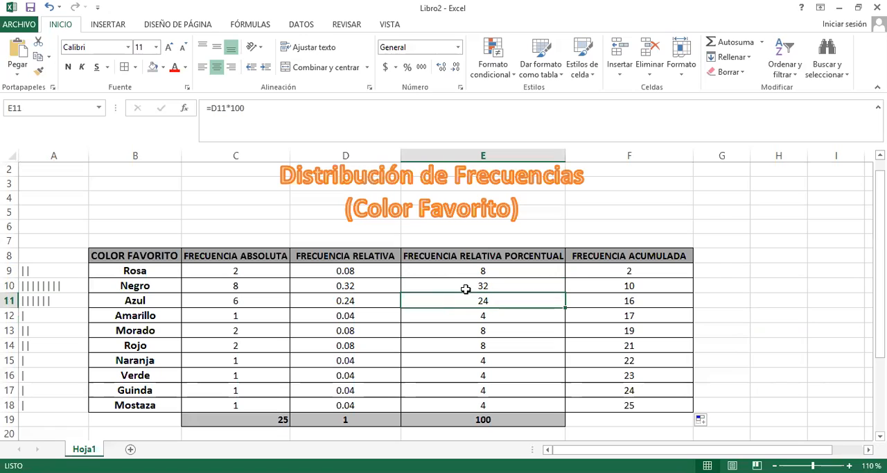
{"action": "key", "text": "Down"}
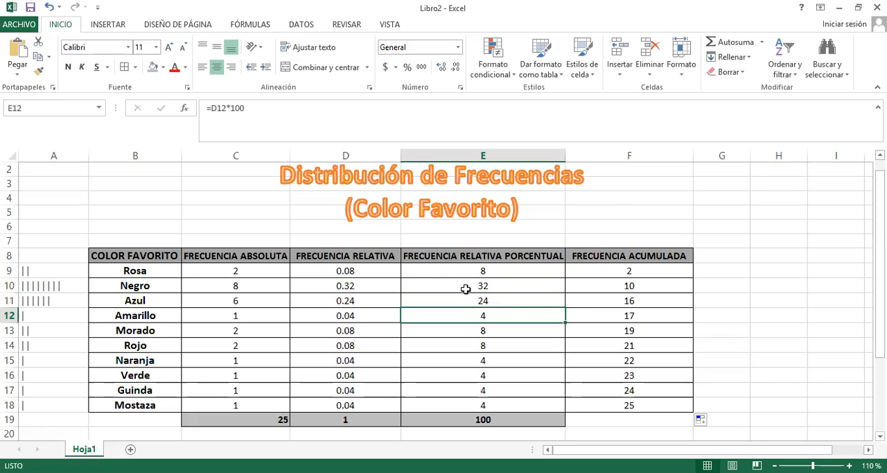
{"action": "key", "text": "Down"}
{"action": "key", "text": "Up"}
{"action": "key", "text": "Up"}
{"action": "key", "text": "Up"}
{"action": "key", "text": "Up"}
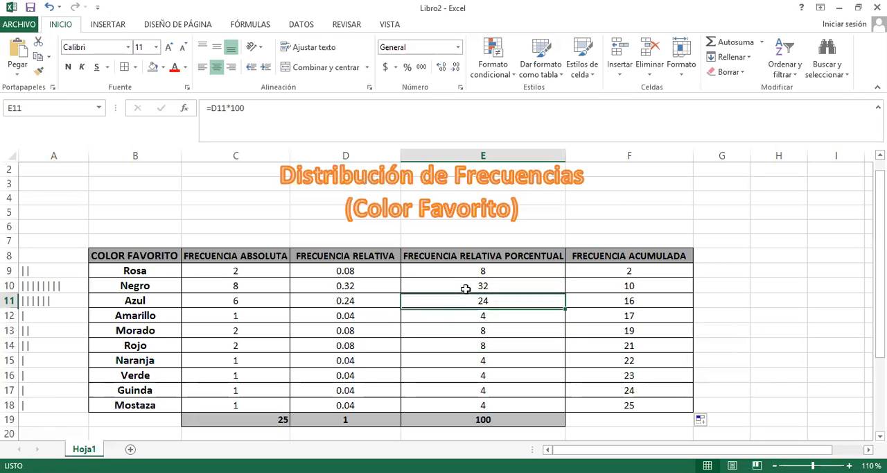
{"action": "key", "text": "Down"}
{"action": "key", "text": "Down"}
{"action": "key", "text": "Down"}
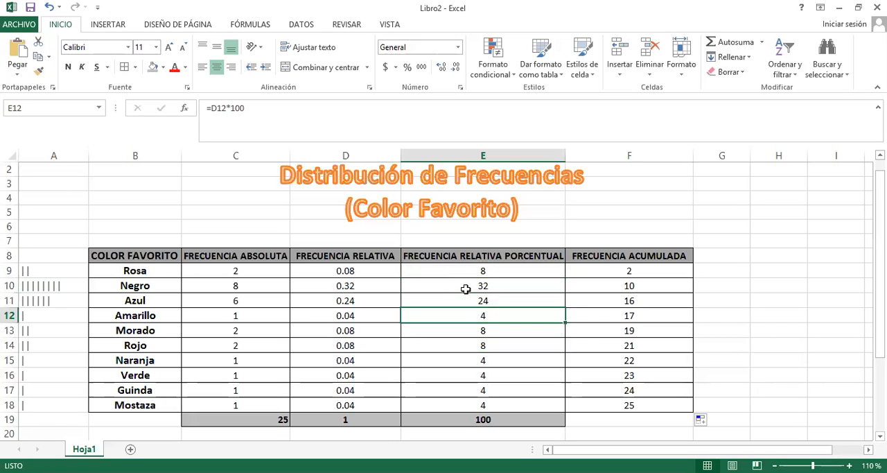
{"action": "key", "text": "Down"}
{"action": "key", "text": "Down"}
{"action": "key", "text": "Down"}
{"action": "key", "text": "Down"}
{"action": "key", "text": "Down"}
{"action": "key", "text": "Down"}
{"action": "key", "text": "Up"}
{"action": "key", "text": "Up"}
{"action": "key", "text": "Up"}
{"action": "key", "text": "Up"}
{"action": "key", "text": "Up"}
{"action": "key", "text": "Up"}
{"action": "key", "text": "Up"}
{"action": "key", "text": "Up"}
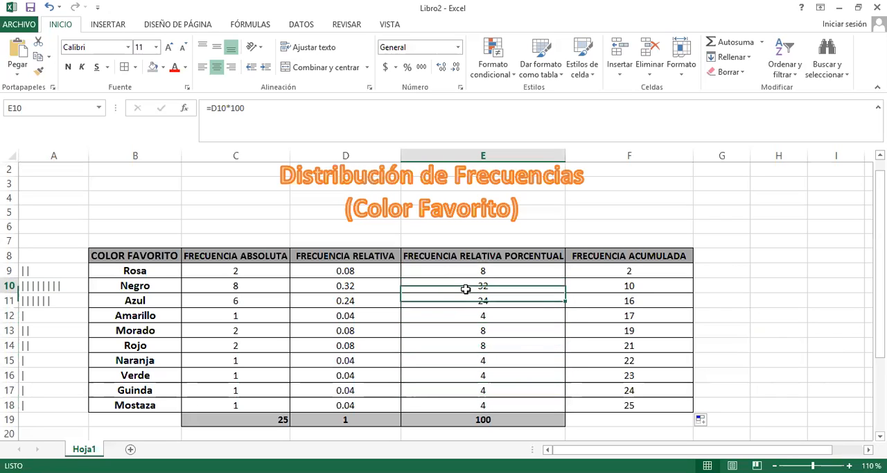